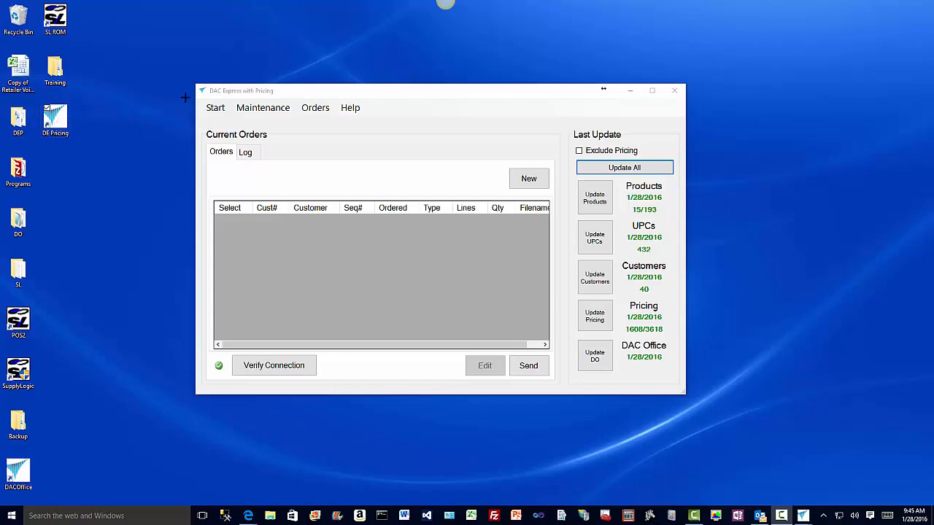
Step: Restart DAC Express with Pricing from the desktop, reposition its window, and check the Exclude Pricing option
left_click_drag(387, 94, 360, 80)
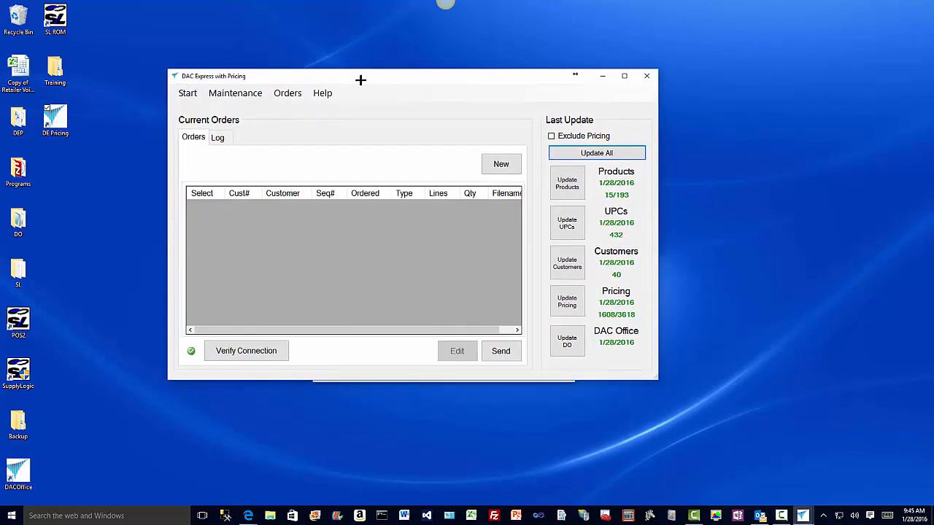
left_click(649, 75)
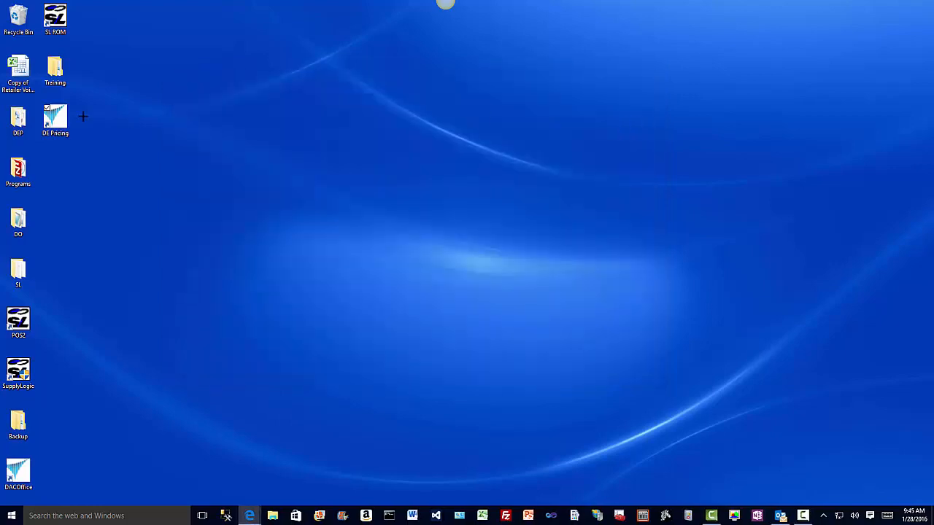
double_click(54, 120)
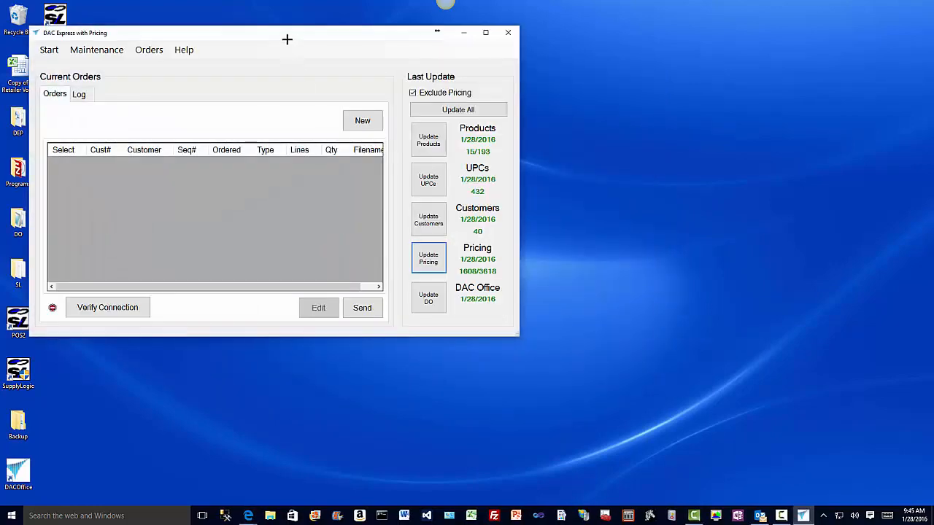
left_click_drag(288, 37, 445, 92)
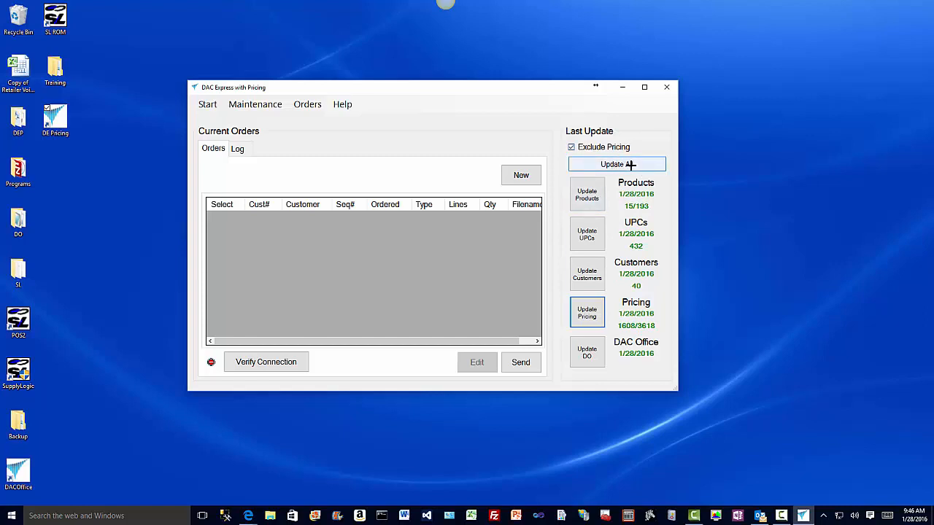
left_click(572, 148)
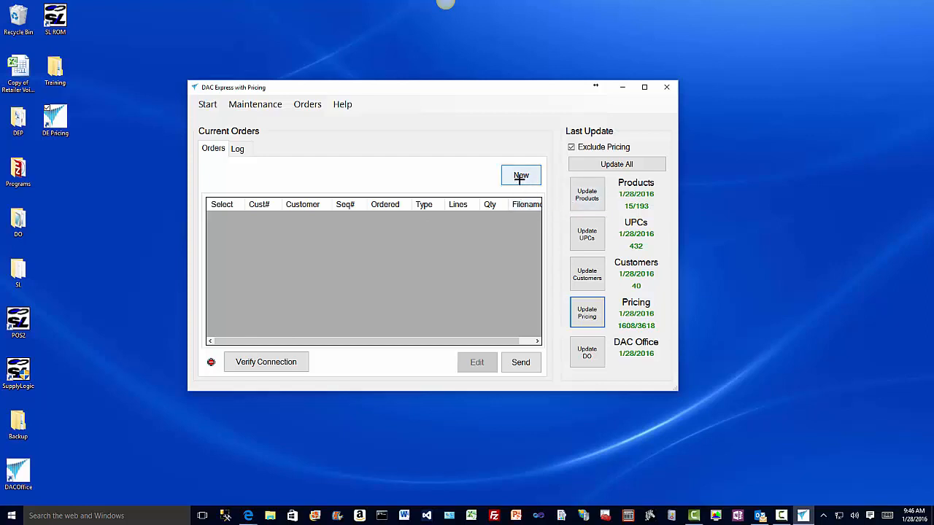
Step: Start a new order for customer L & M GROCERY and add item 100003 to it
left_click(519, 173)
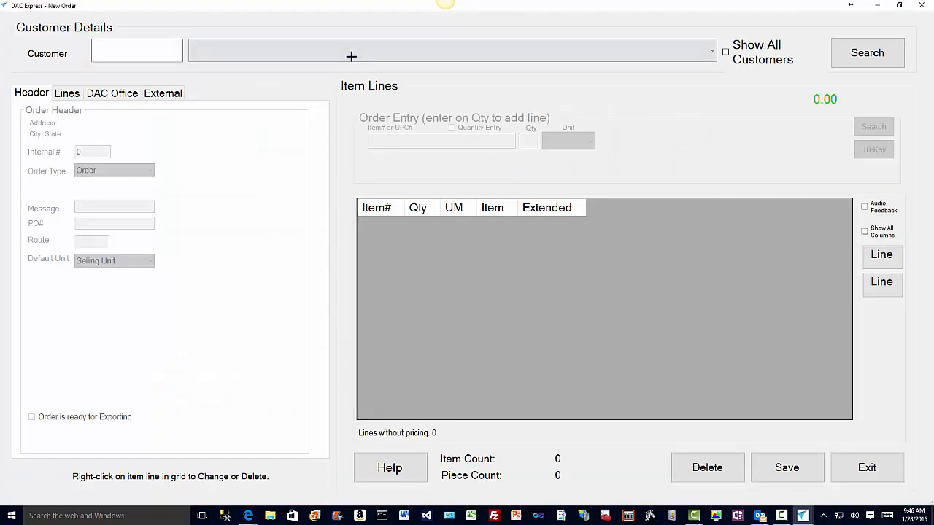
left_click(351, 56)
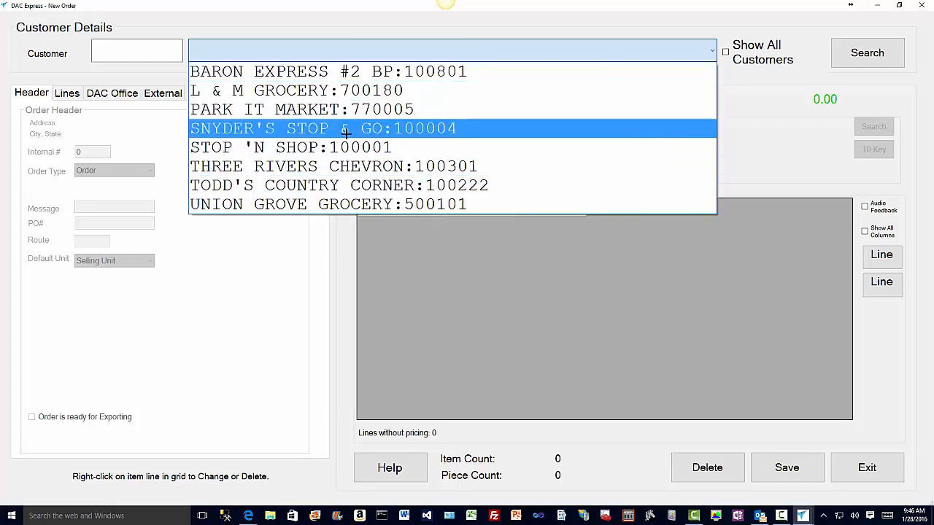
left_click(362, 91)
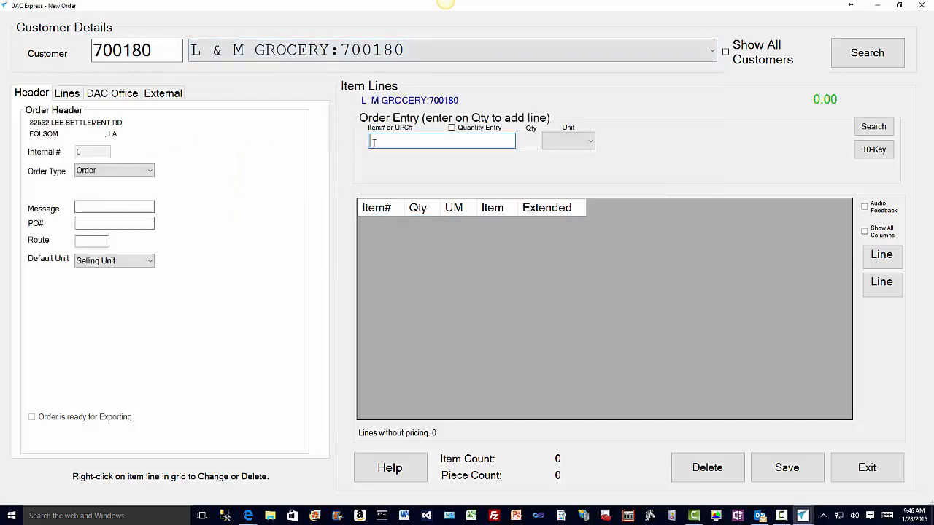
type("100003")
key("Return")
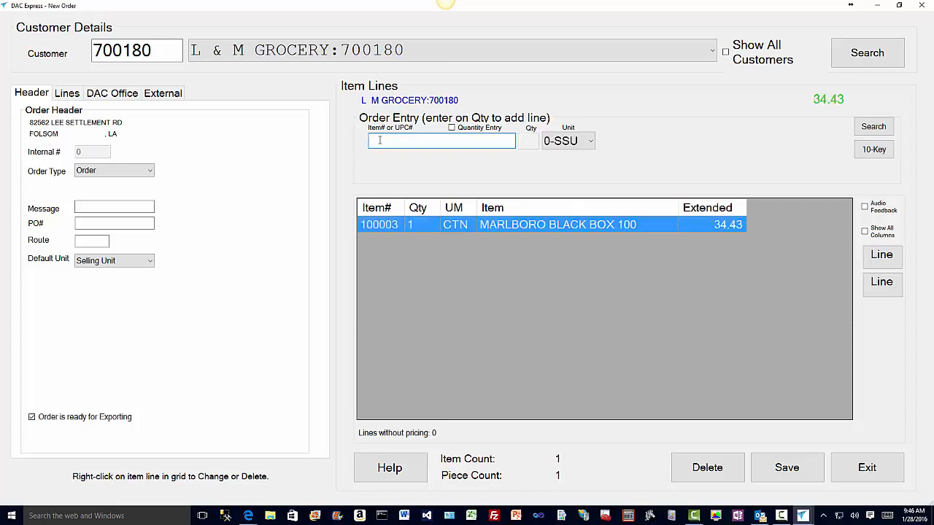
Step: Enable quantity entry for order lines and add item 100002 with a quantity of 3
left_click(452, 128)
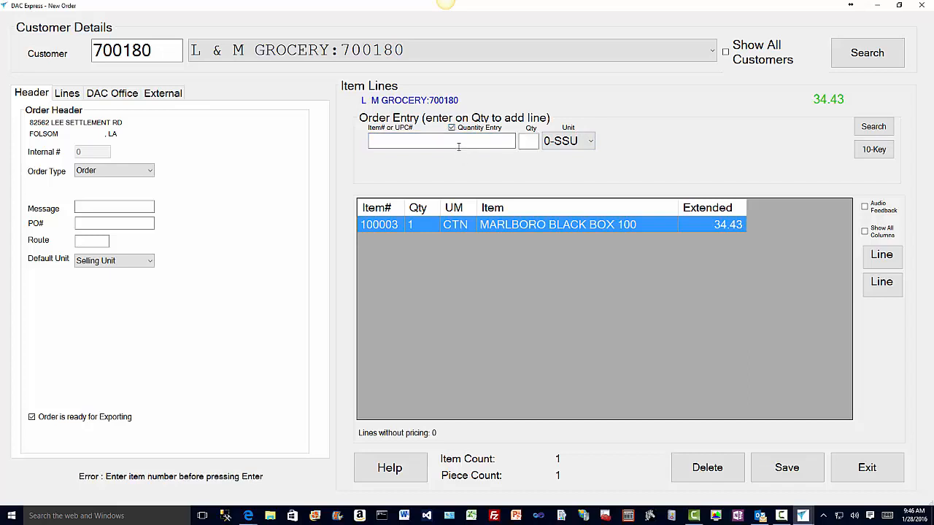
left_click(458, 140)
type("100002")
key("Return")
type("3")
key("Return")
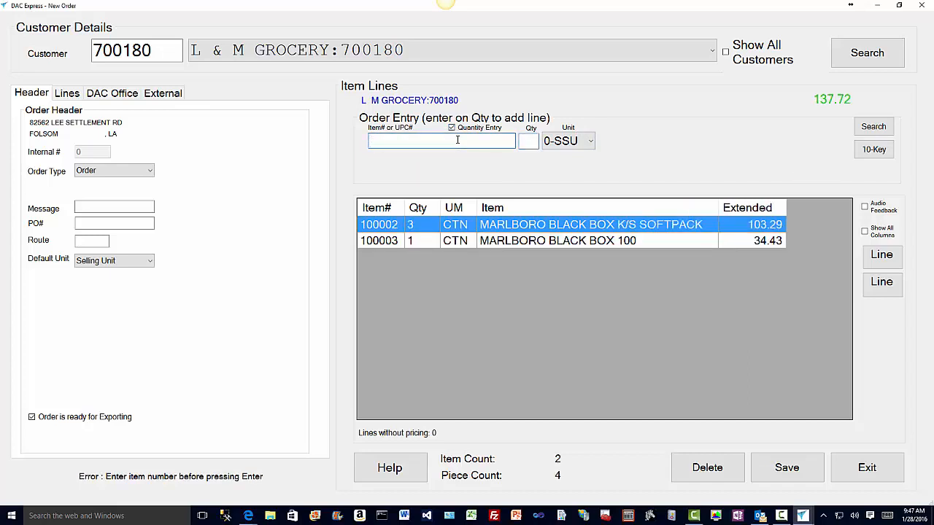
Step: Enable audio feedback and add item 100005 to the order with a quantity of 3
left_click(864, 207)
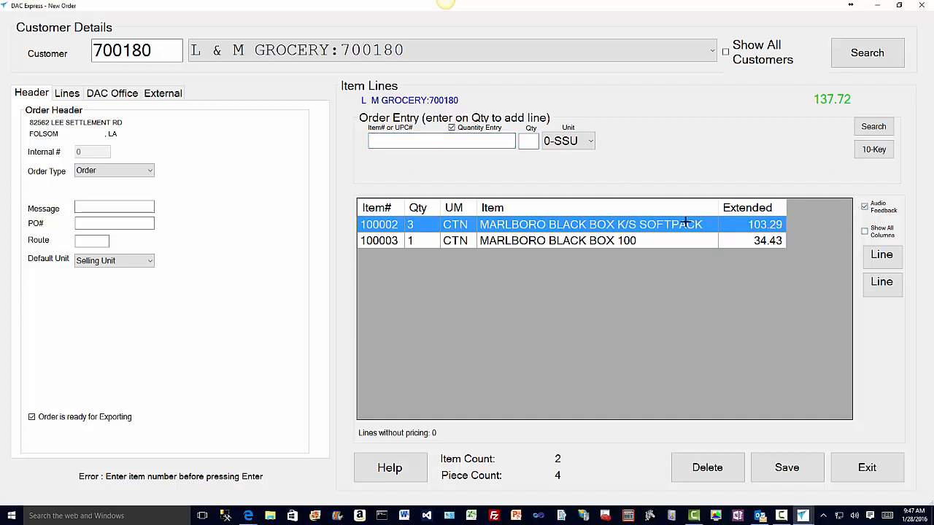
left_click(396, 140)
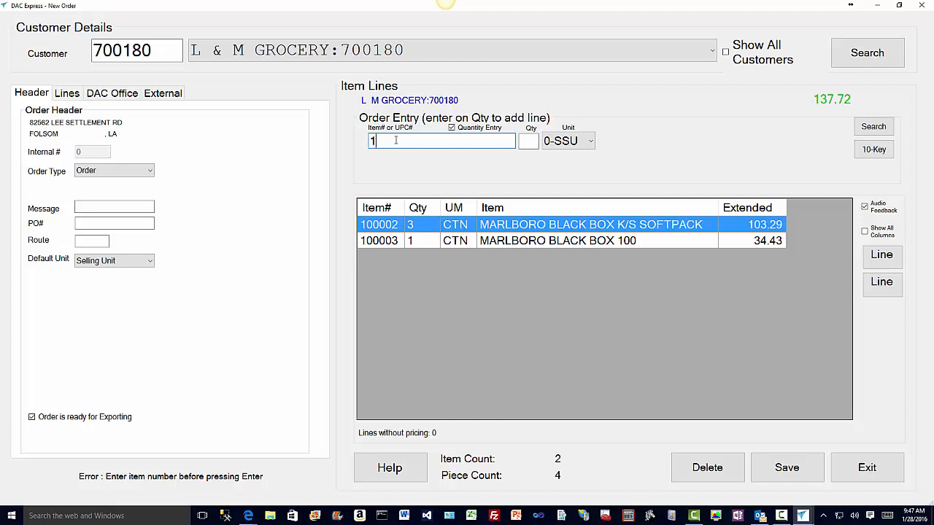
type("0005")
key("Return")
type("3")
key("Return")
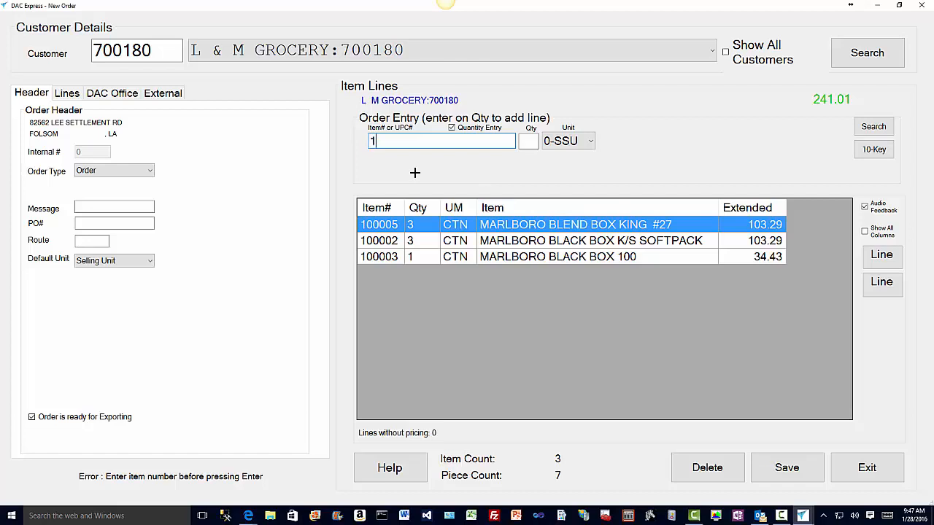
Step: Enter item 100002 again with a quantity of 3 and add it to the existing line's quantity
type("100002")
key("Return")
type("3")
key("Return")
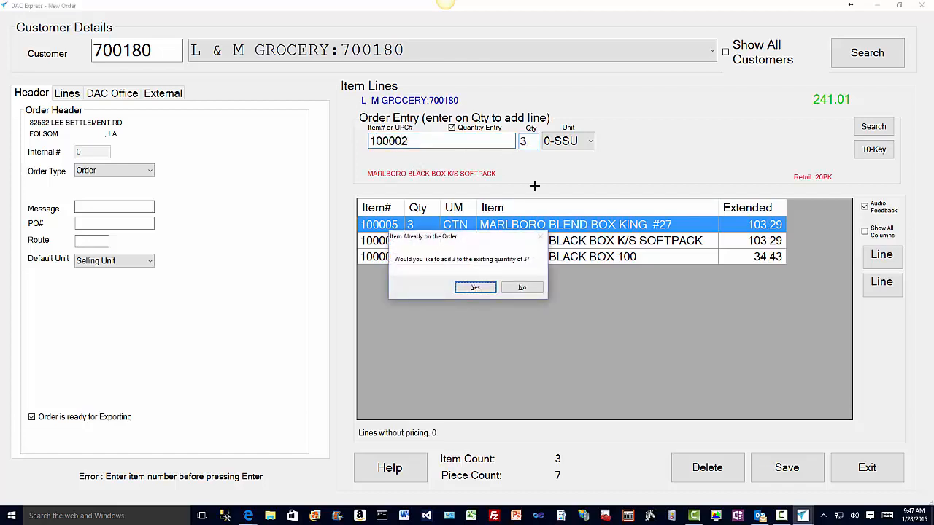
left_click(487, 289)
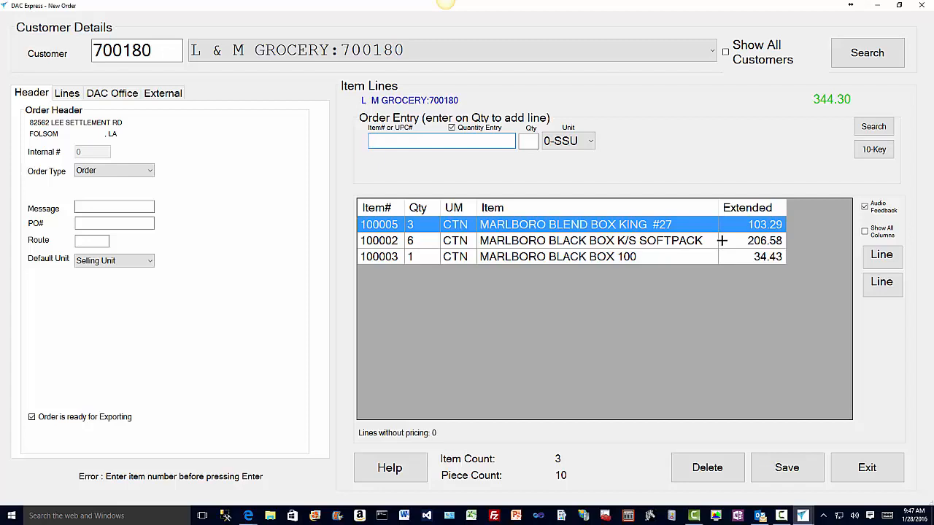
Step: Delete the order line for item 100002, MARLBORO BLACK BOX K/S SOFTPACK
left_click(670, 244)
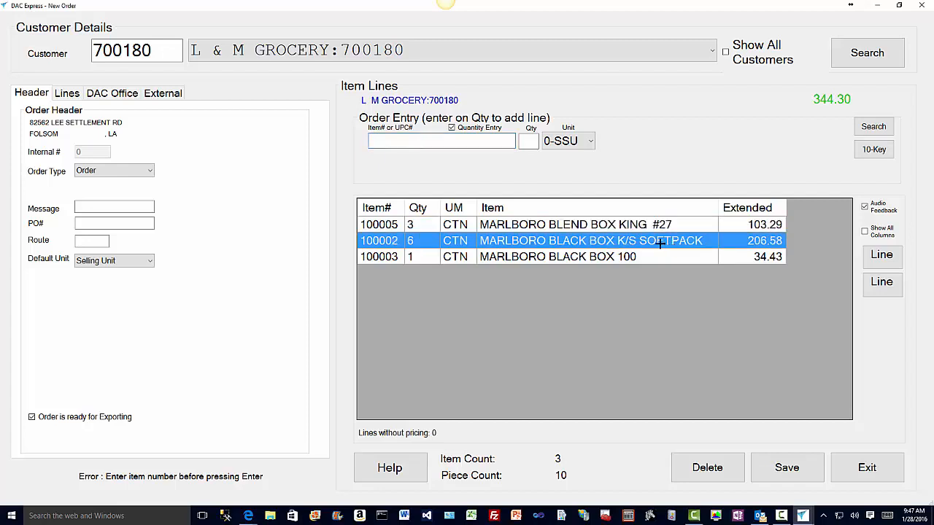
left_click(880, 284)
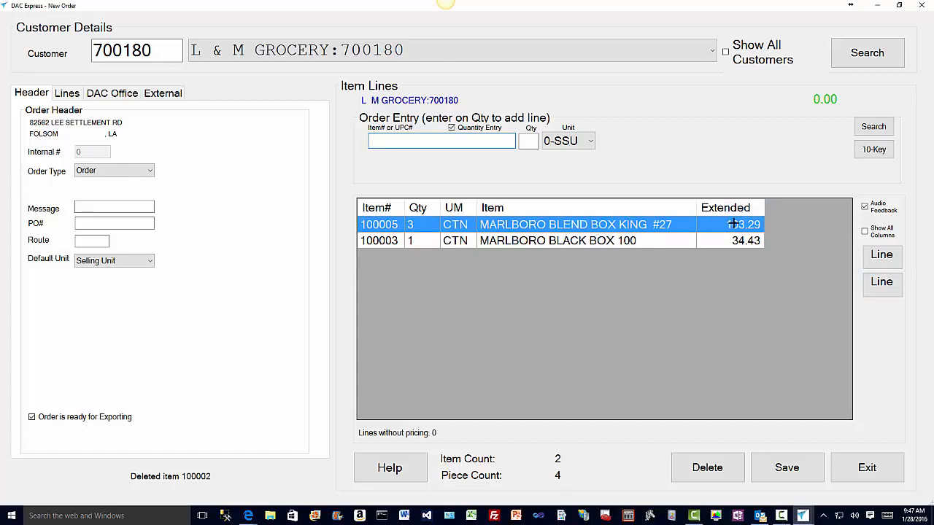
key("Return")
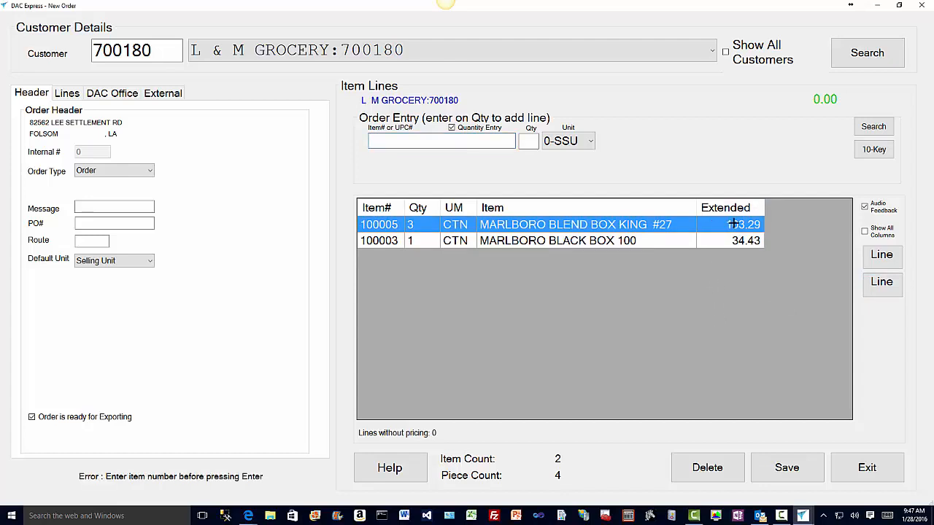
Step: Set the quantity of the item 100005 order line to 5
double_click(410, 225)
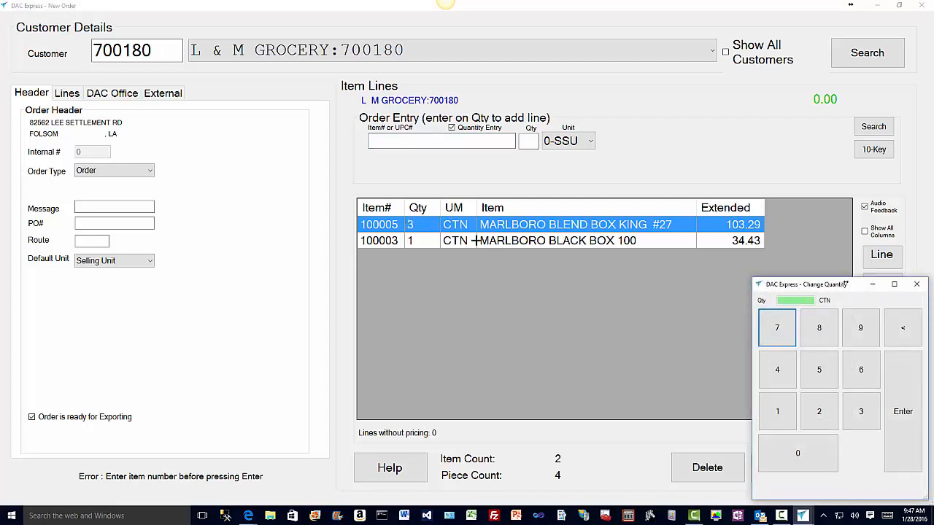
left_click(823, 368)
left_click(896, 383)
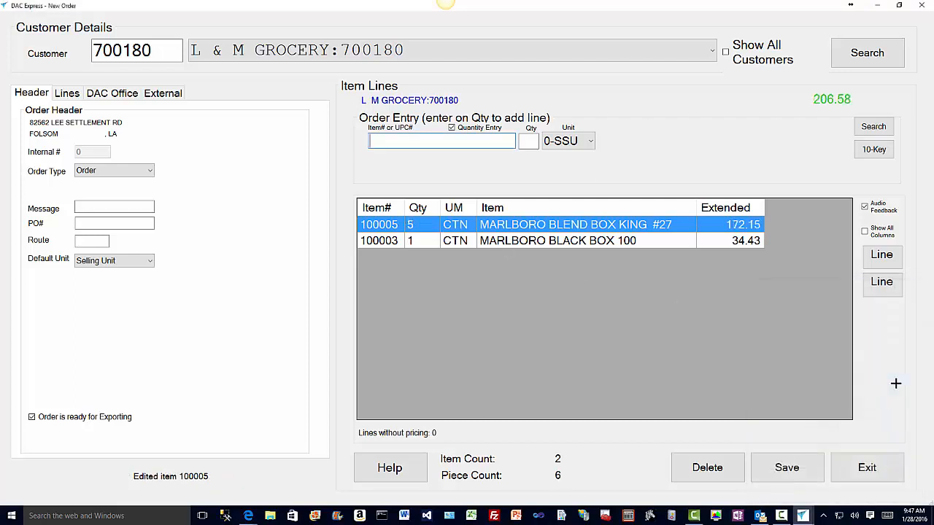
Step: Set the quantity of item 100003 to 6, and view its order line edit options without changing them
left_click(411, 241)
double_click(412, 241)
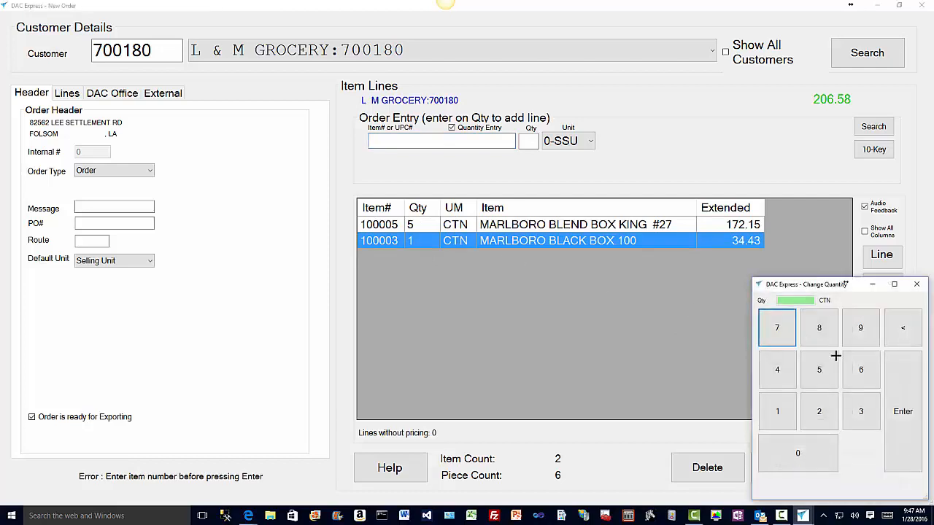
left_click(872, 373)
left_click(886, 383)
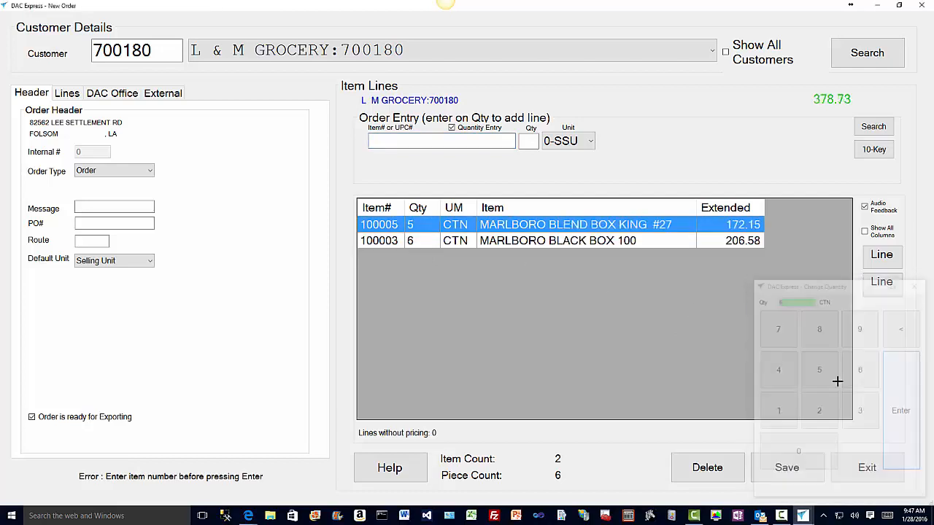
double_click(459, 241)
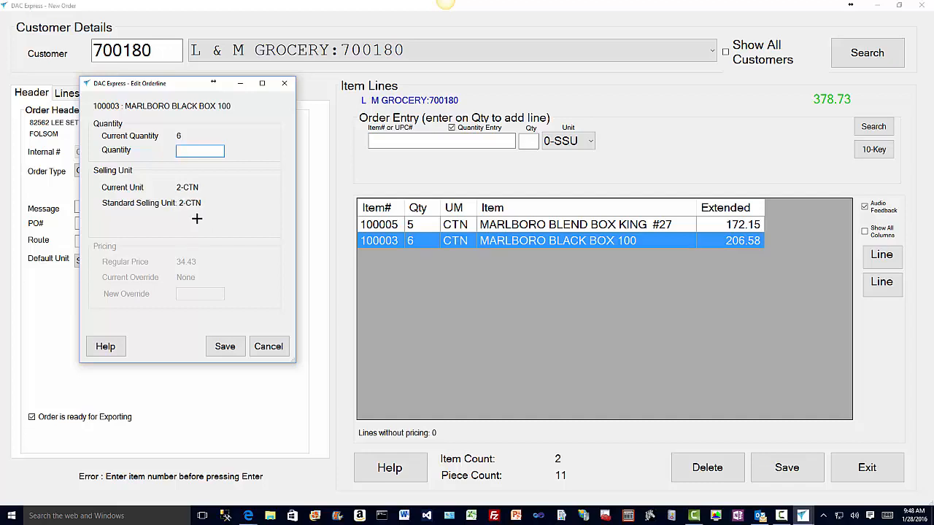
left_click(258, 346)
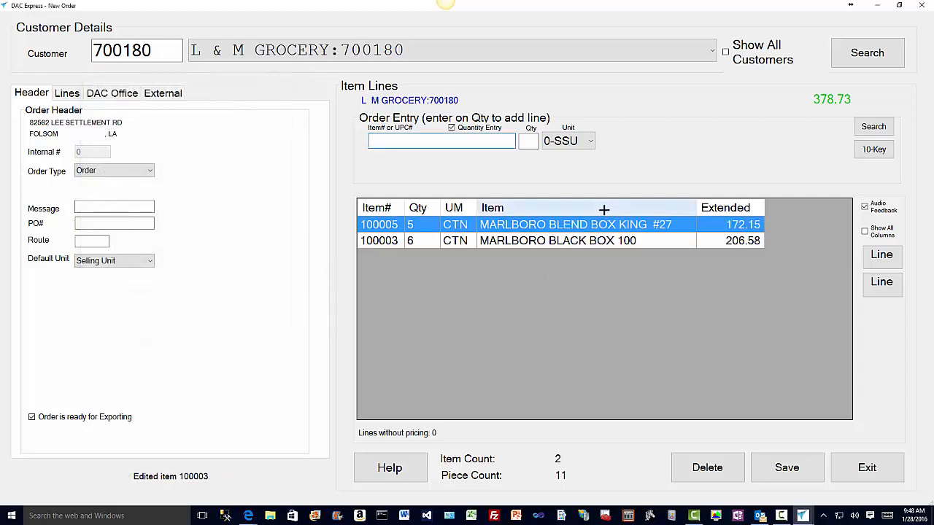
Step: Add item 100008 with a quantity of 6 using the on-screen 10-key pad, and close the pad
left_click(875, 151)
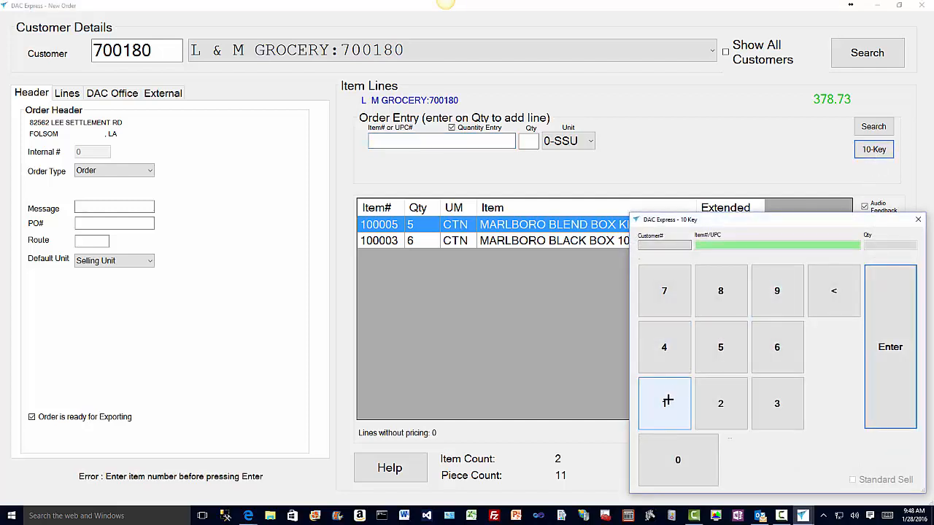
left_click(667, 401)
left_click(679, 452)
left_click(679, 454)
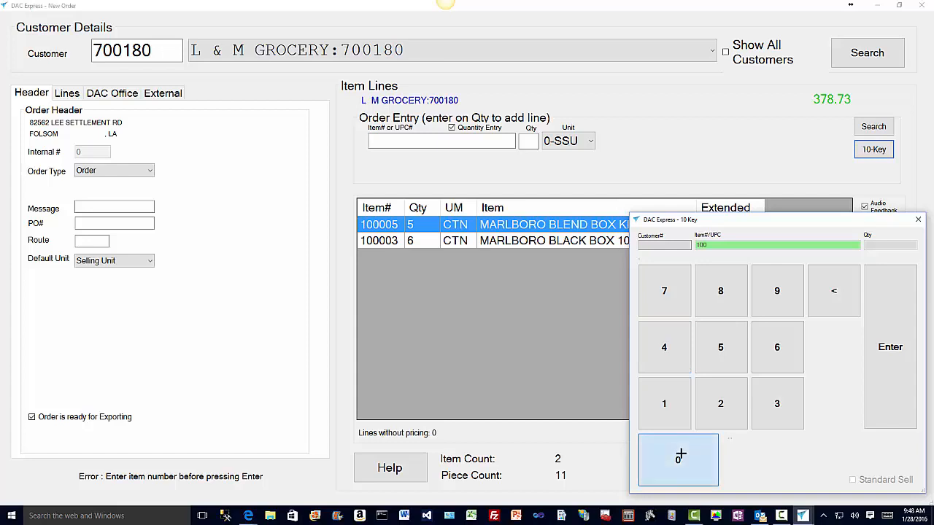
left_click(681, 455)
left_click(680, 455)
left_click(720, 290)
left_click(868, 356)
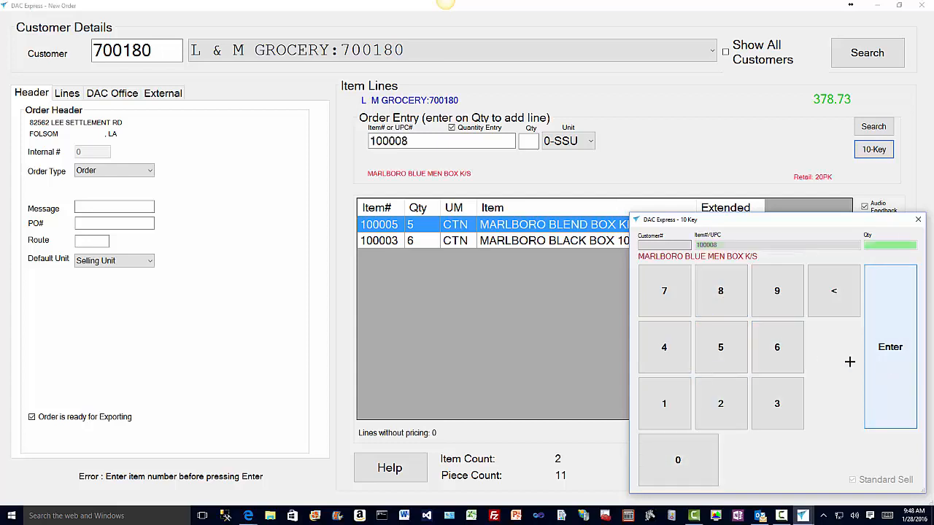
left_click(890, 372)
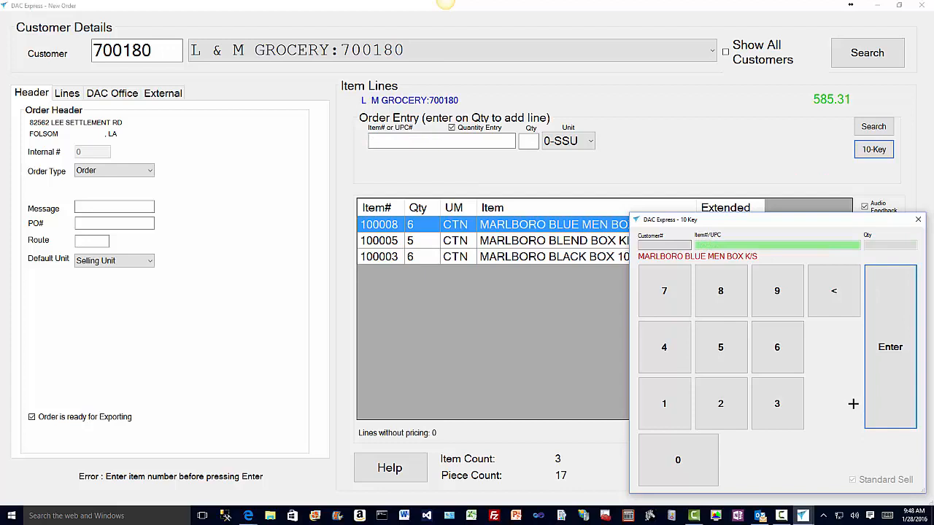
left_click(918, 220)
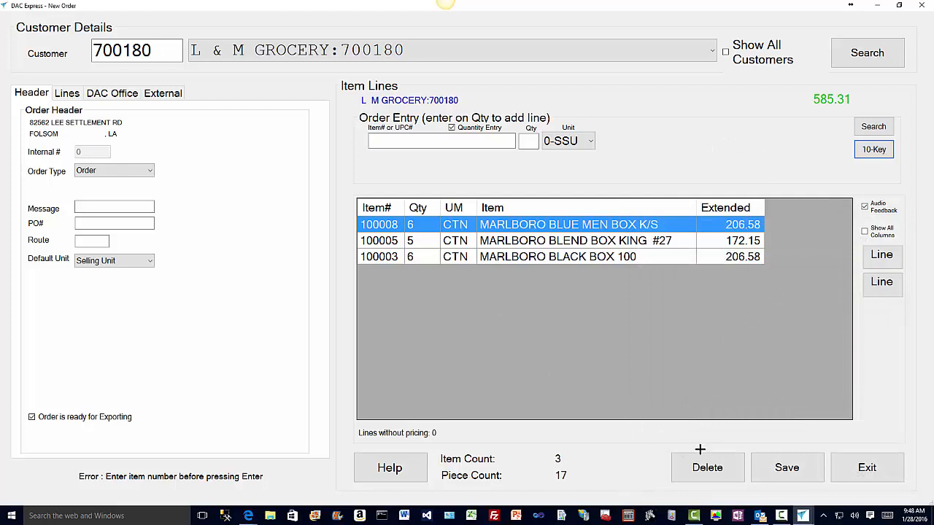
Step: Filter products by the category 02-TOBACCO and open the product search for it
left_click(66, 94)
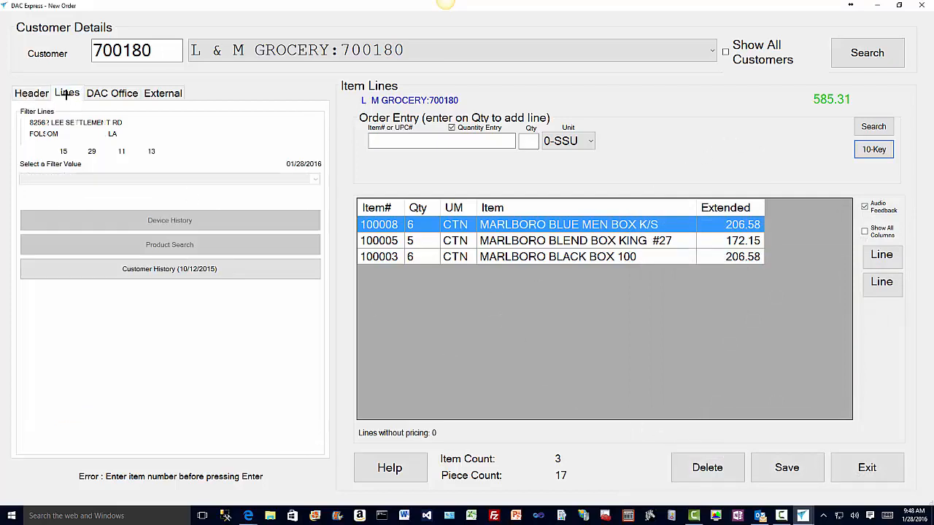
left_click(61, 132)
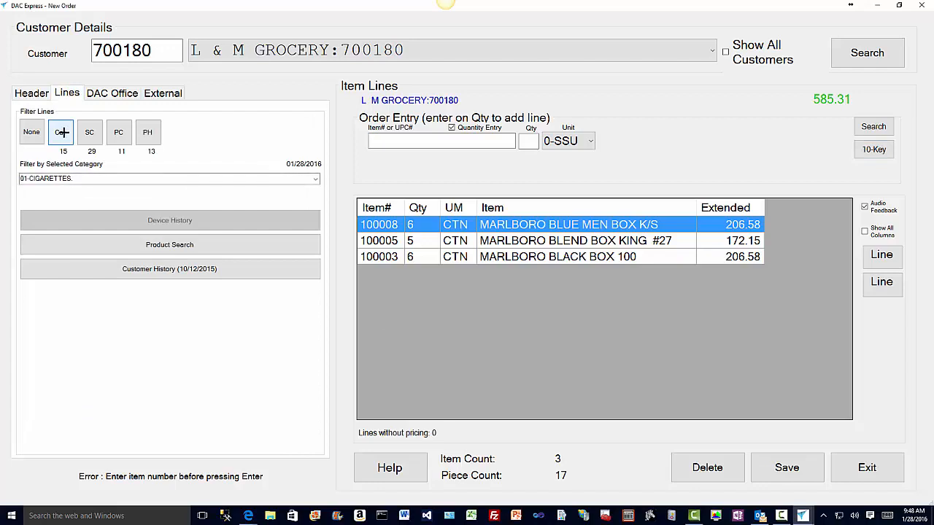
left_click(312, 180)
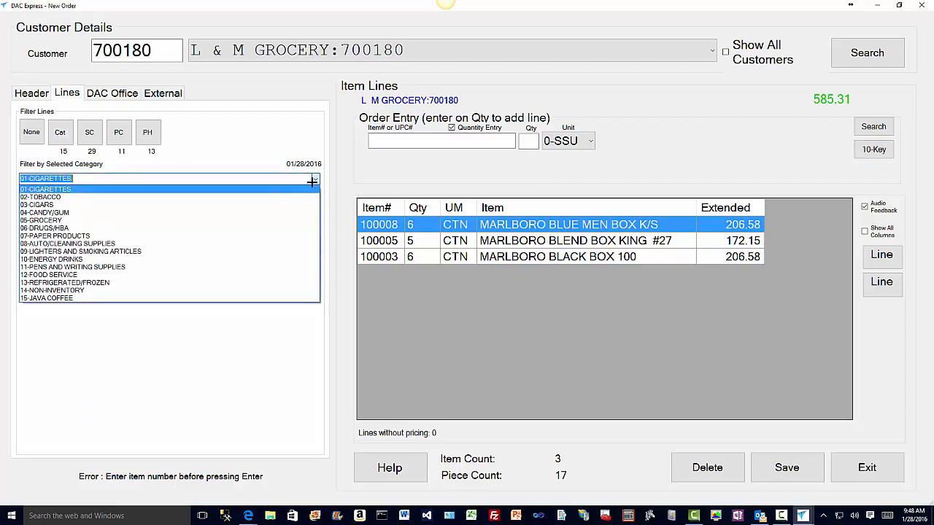
left_click(311, 196)
left_click(157, 244)
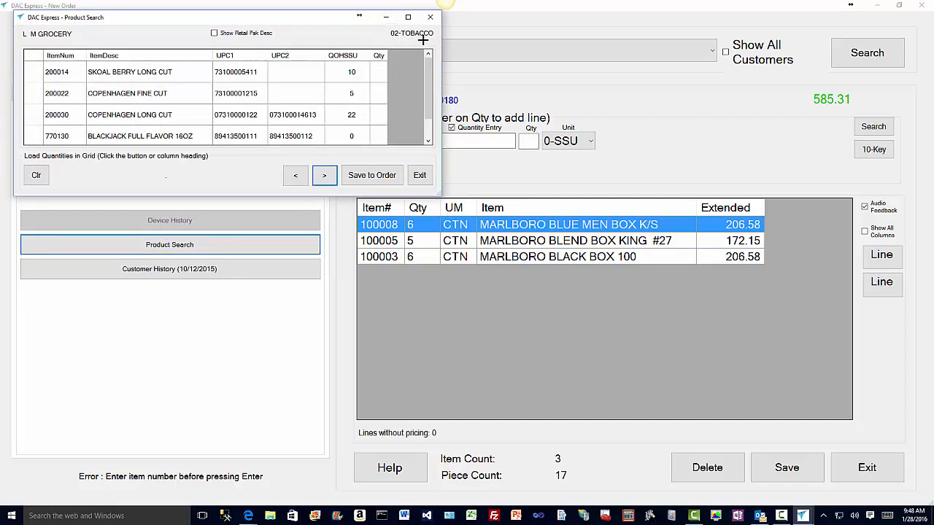
Step: Add 2 each of SKOAL BERRY LONG CUT, COPENHAGEN FINE CUT and COPENHAGEN LONG CUT to the order
left_click(378, 71)
left_click(379, 93)
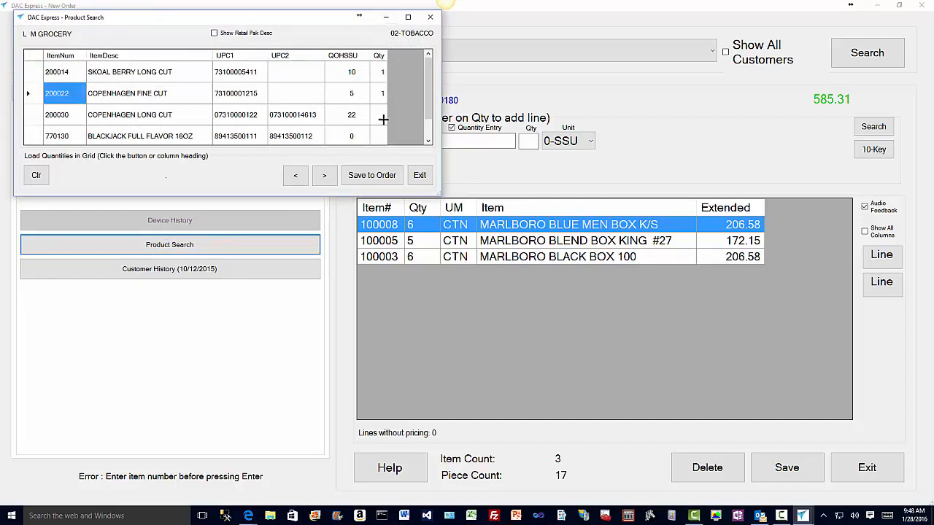
left_click(379, 114)
left_click(380, 93)
left_click(379, 115)
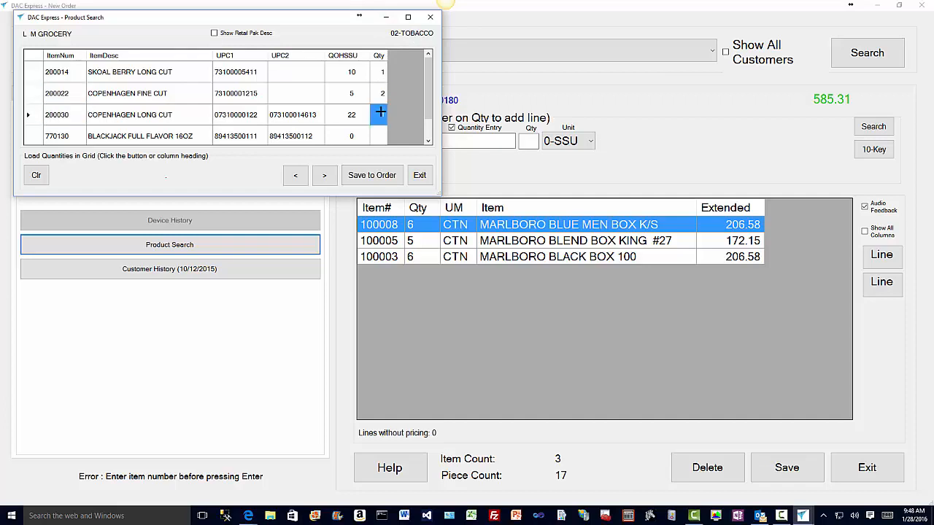
left_click(378, 73)
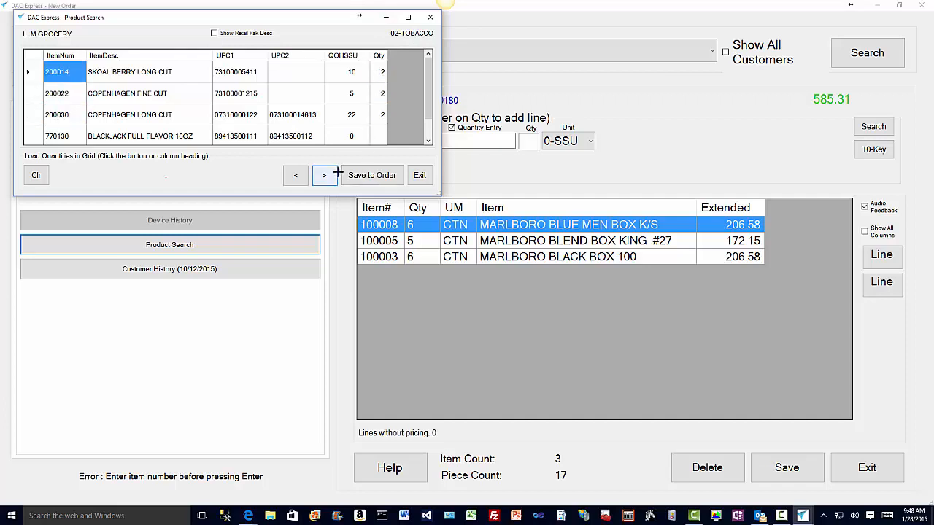
left_click(373, 175)
Step: From category 04-CANDY/GUM, add 1 REESE FAST BREAK 18 CT STANDARD, 1 HERSHEY NUGGET ASSORTED and 2 HERSHEY ALMOND 36CT to the order
left_click(326, 175)
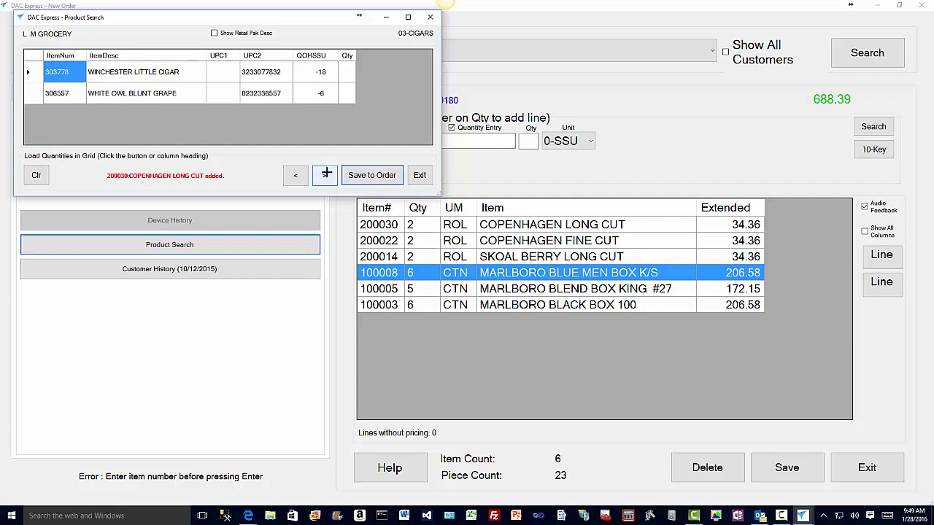
left_click(326, 174)
left_click(394, 94)
left_click(397, 111)
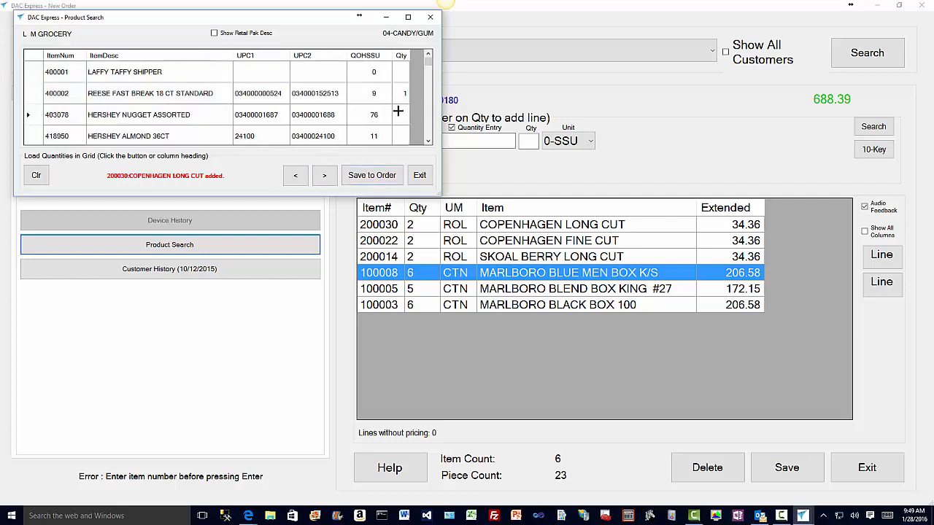
left_click(398, 111)
left_click(400, 135)
left_click(398, 115)
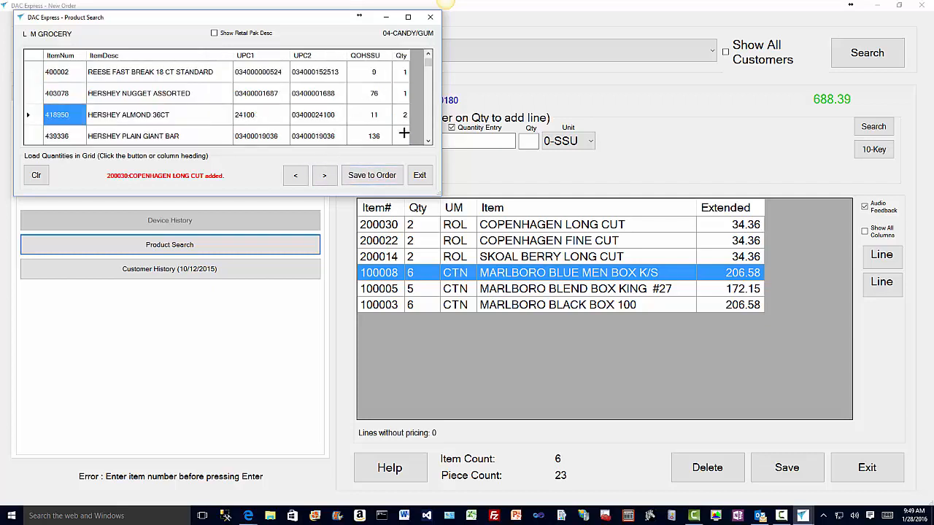
left_click(396, 177)
Step: From category 05-GROCERY, add 1 POWER BAR ENERGY C/BERRY OATMEAL to the order
left_click(324, 175)
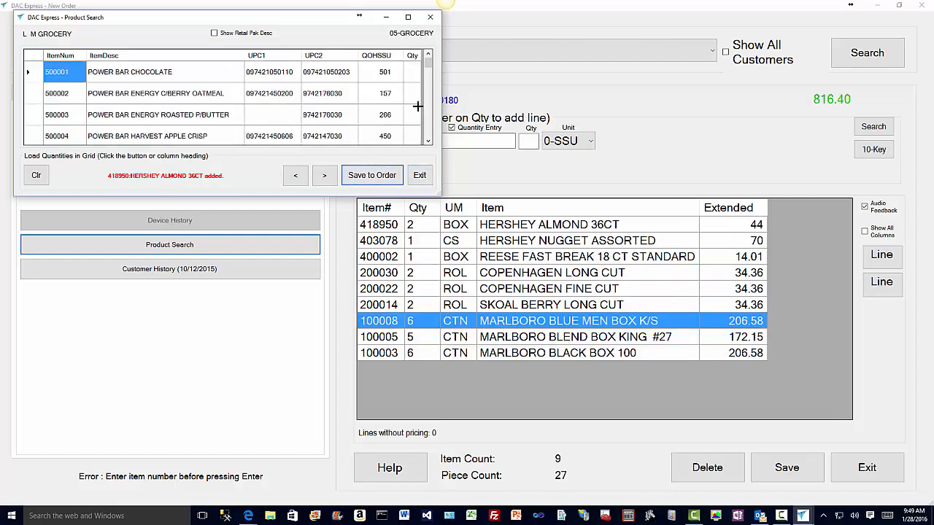
left_click(413, 94)
left_click(372, 175)
Step: Add 1 SUDAFED PSE FREE 10MG TAB from category 06-DRUGS/HBA, and close the product search at 08-AUTO/CLEANING SUPPLIES
left_click(326, 175)
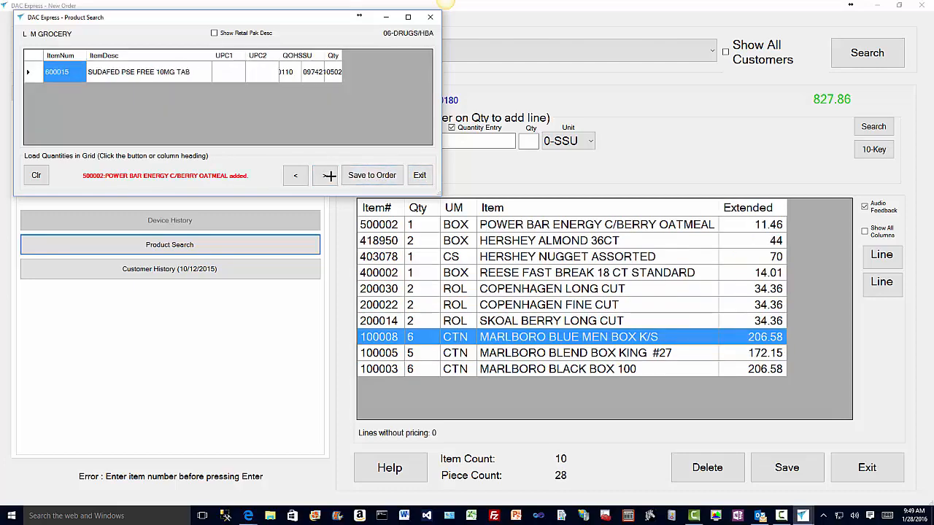
left_click(336, 72)
left_click(325, 174)
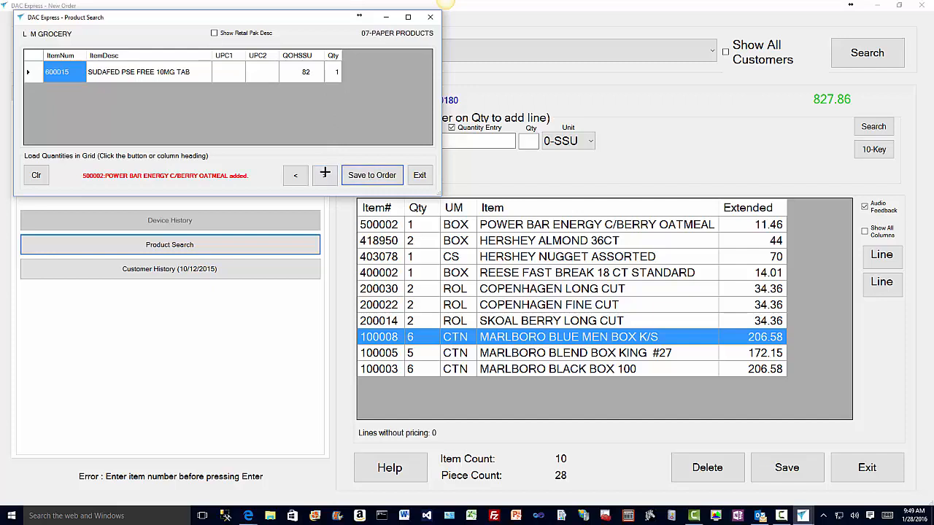
left_click(353, 175)
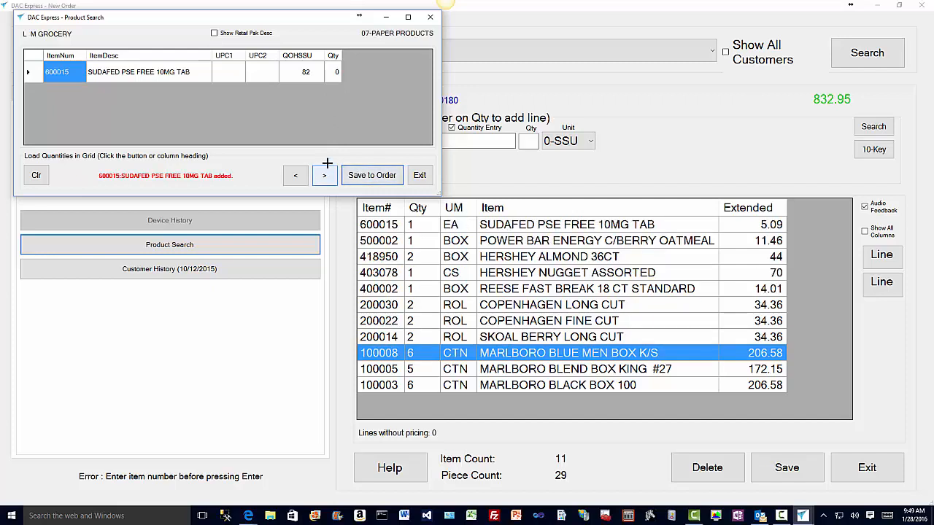
left_click(326, 169)
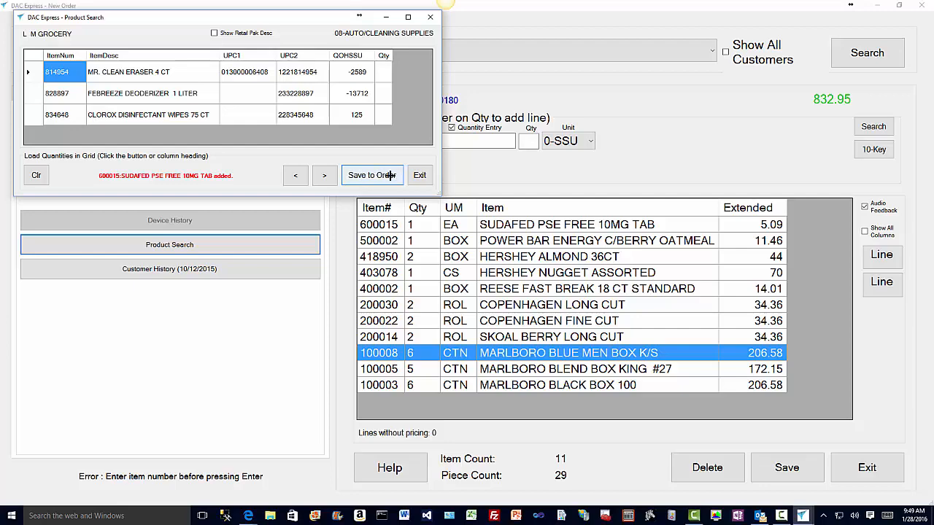
left_click(420, 175)
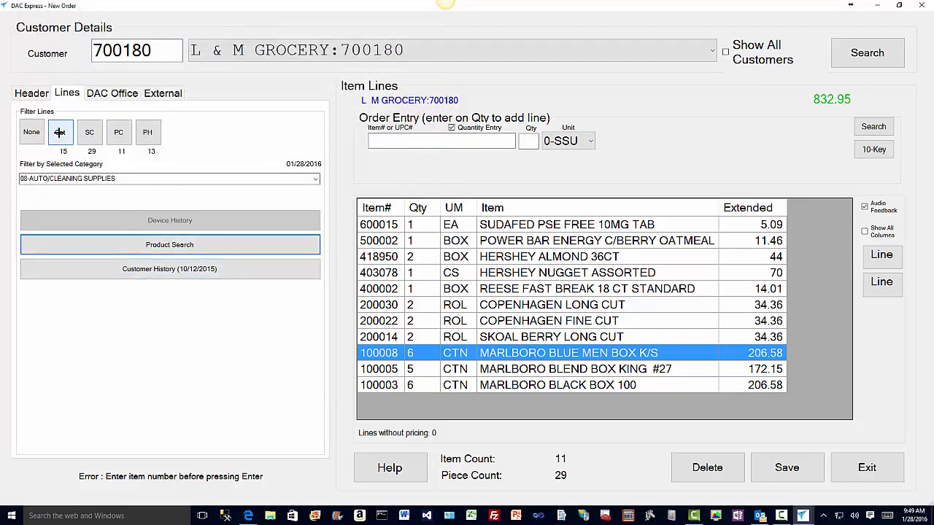
Step: Examine the values available for filtering the order lines by sales class, product class and product heading
left_click(88, 132)
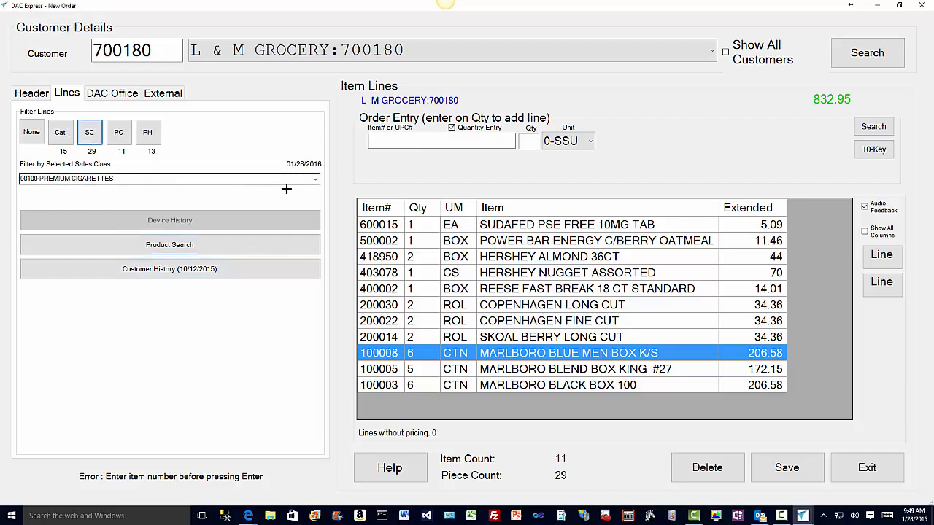
left_click(311, 178)
left_click(311, 179)
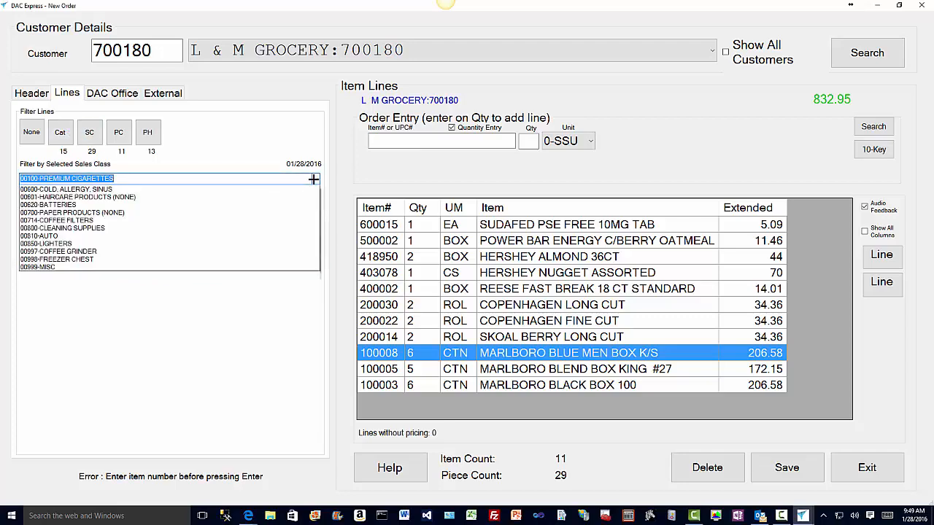
left_click(314, 178)
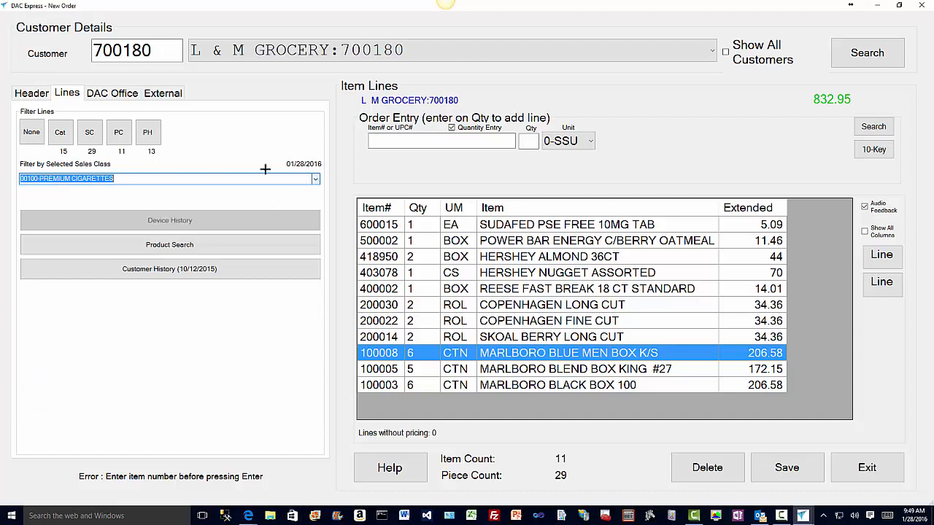
left_click(118, 132)
left_click(301, 177)
left_click(301, 177)
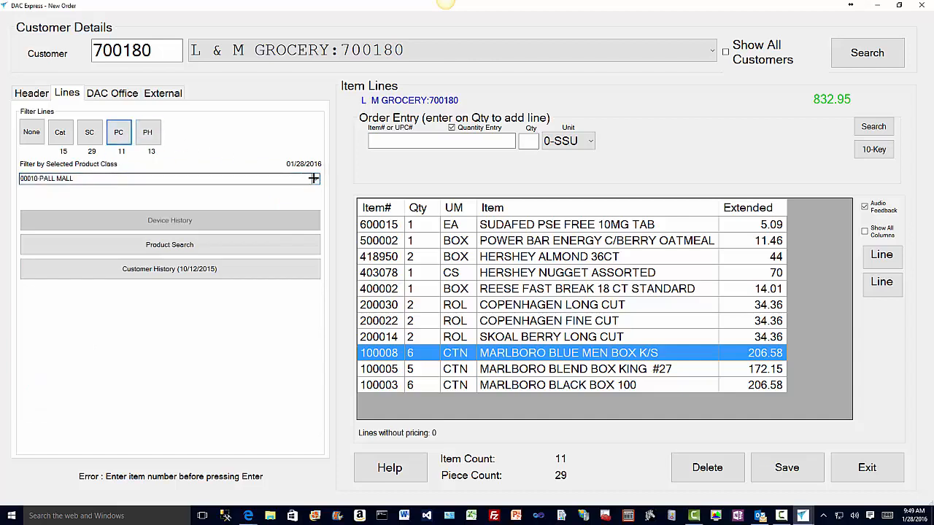
left_click(315, 178)
left_click(146, 132)
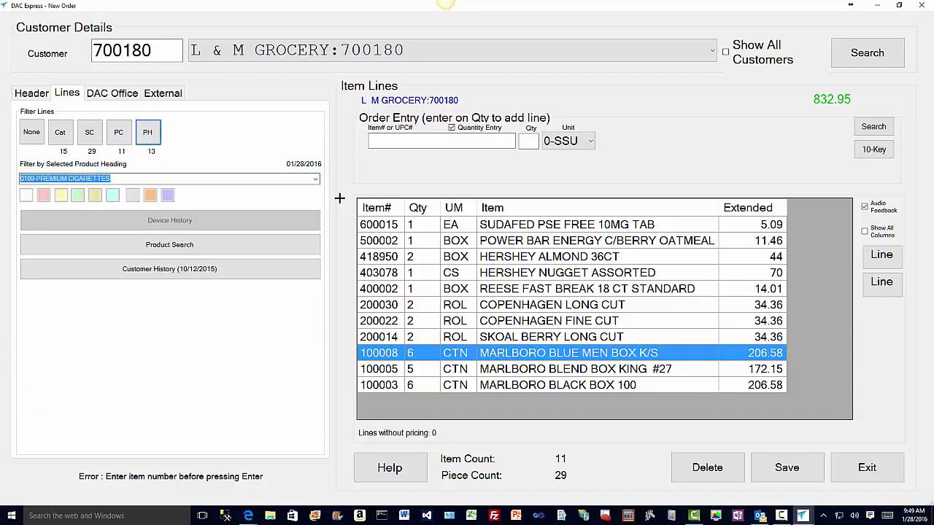
left_click(315, 179)
left_click(315, 179)
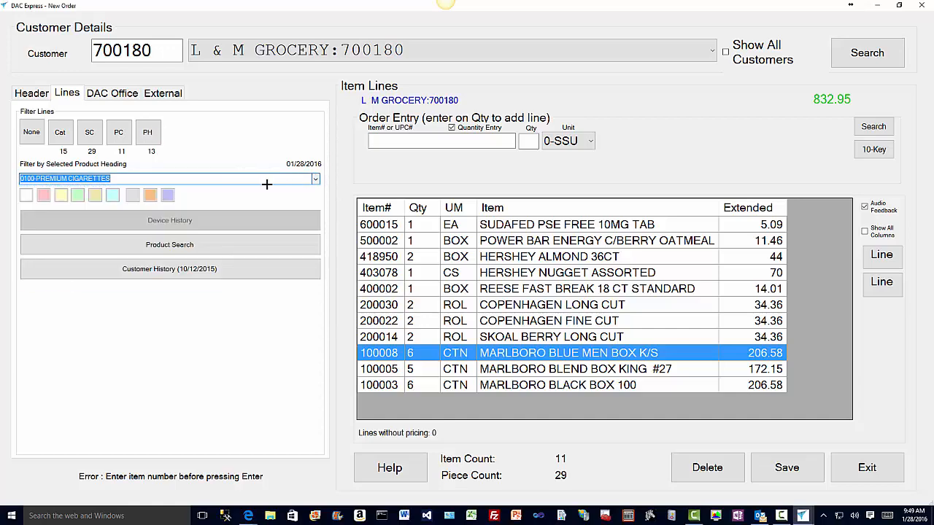
Step: Add the average quantities from the customer history for category 08-AUTO/CLEANING SUPPLIES to the order
left_click(61, 132)
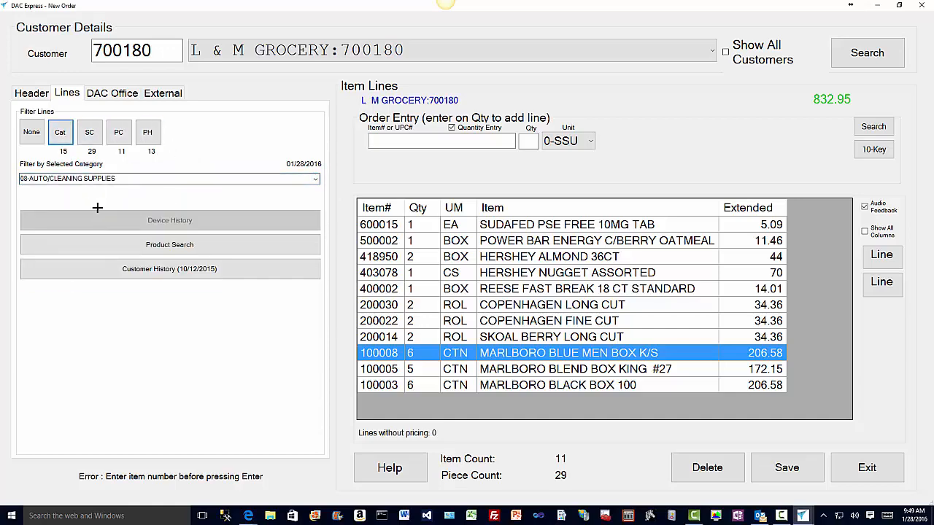
left_click(143, 271)
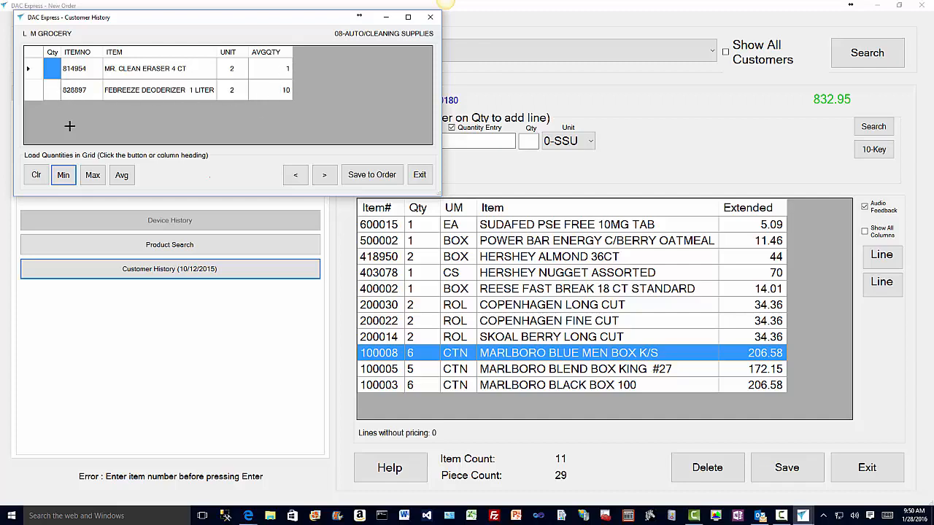
left_click(122, 176)
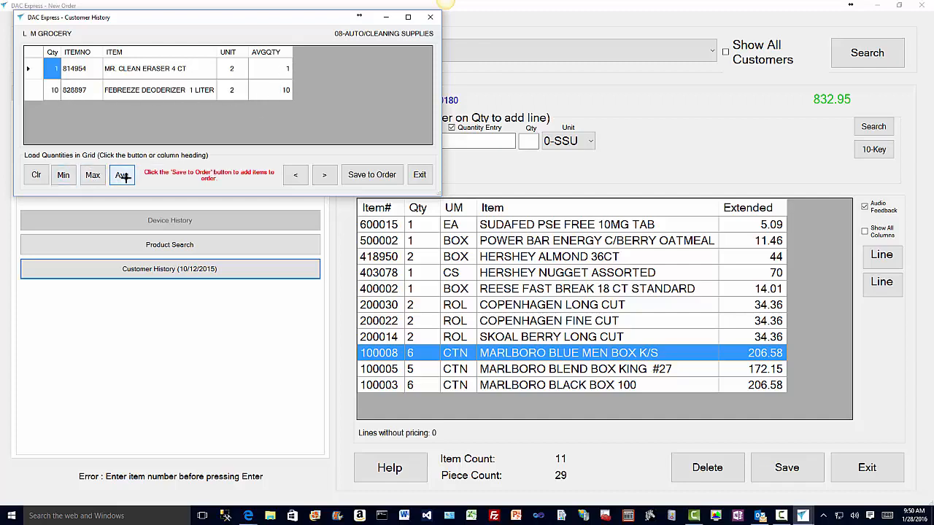
left_click(347, 176)
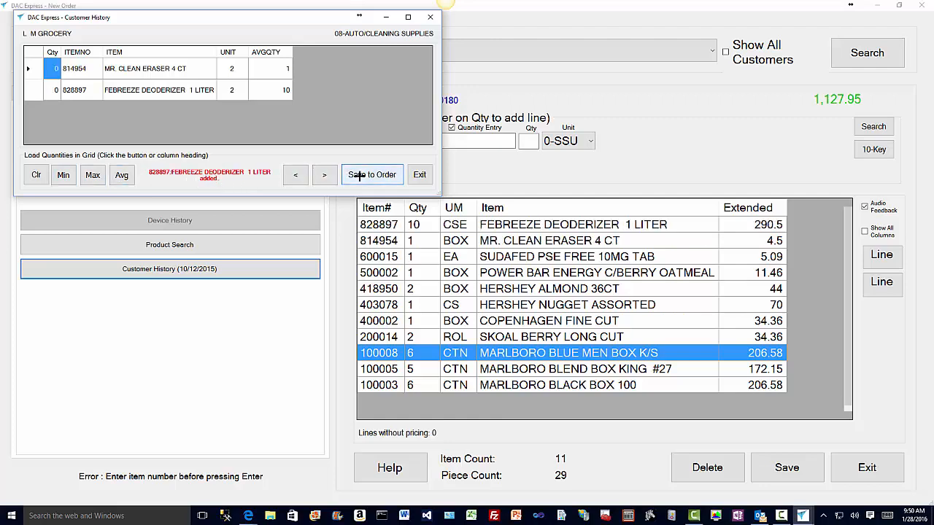
Step: Add the average history quantity of BIC CLASSIC MED BLACK 2PK from category 09-LIGHTERS AND SMOKING ARTICLES to the order
left_click(323, 174)
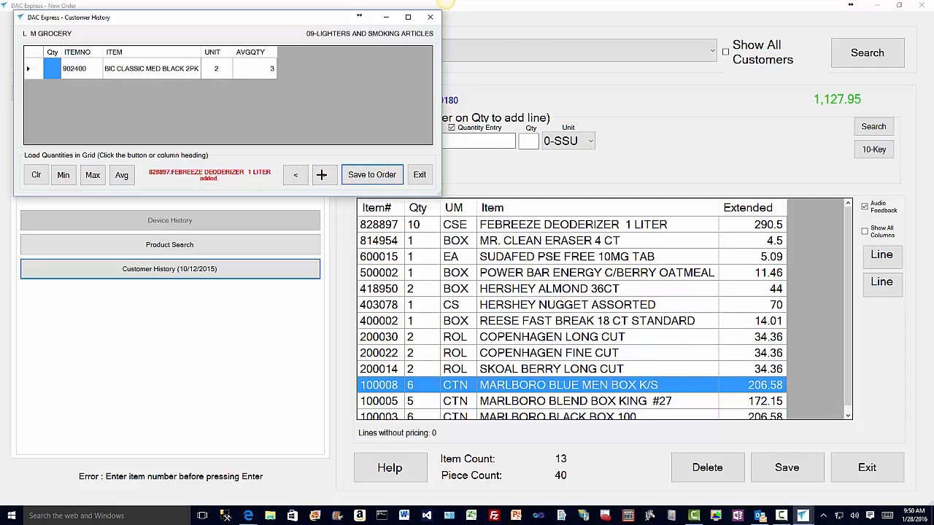
left_click(122, 175)
left_click(347, 181)
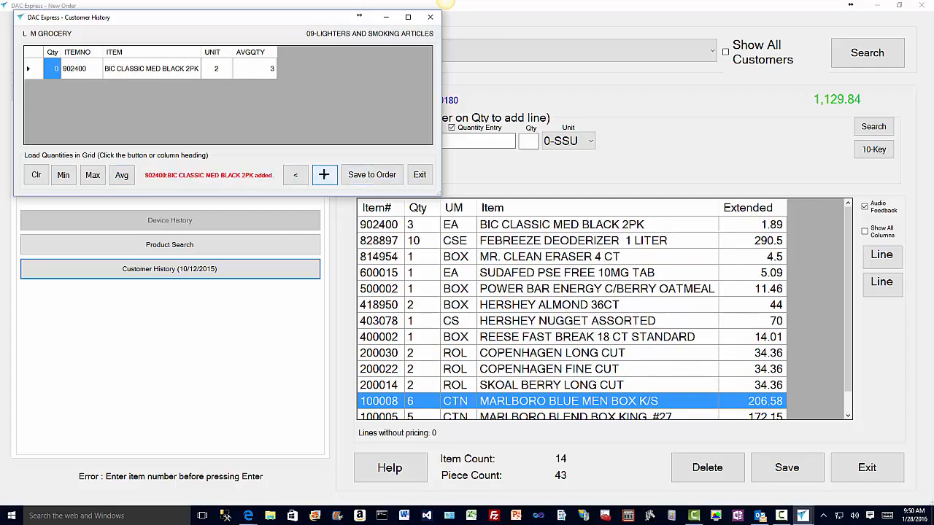
Step: Add the minimum history quantities for category 04-CANDY/GUM to the order and close the customer history
left_click(324, 174)
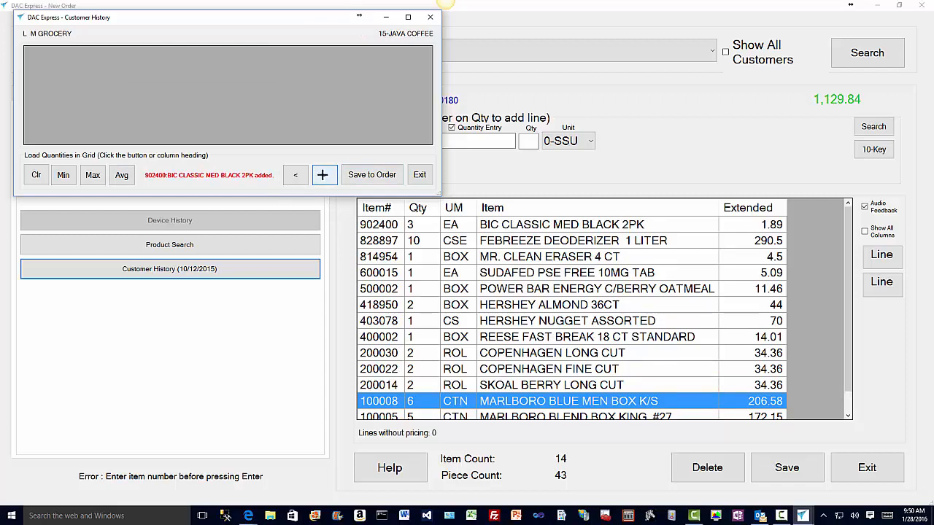
left_click(298, 174)
left_click(297, 175)
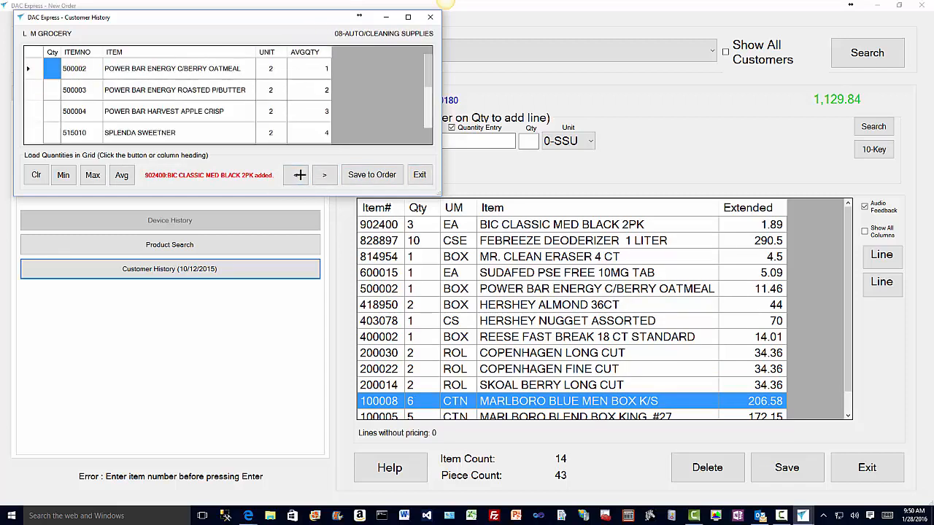
left_click(299, 174)
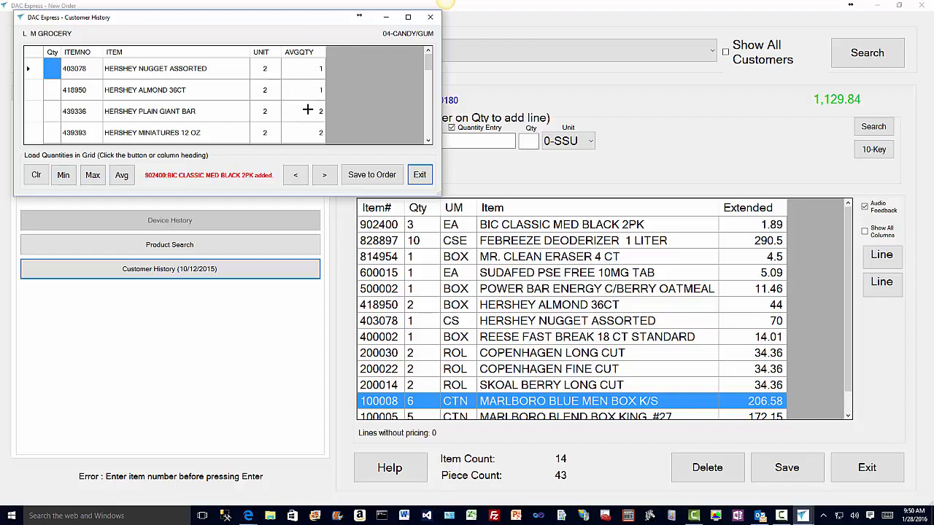
left_click(63, 175)
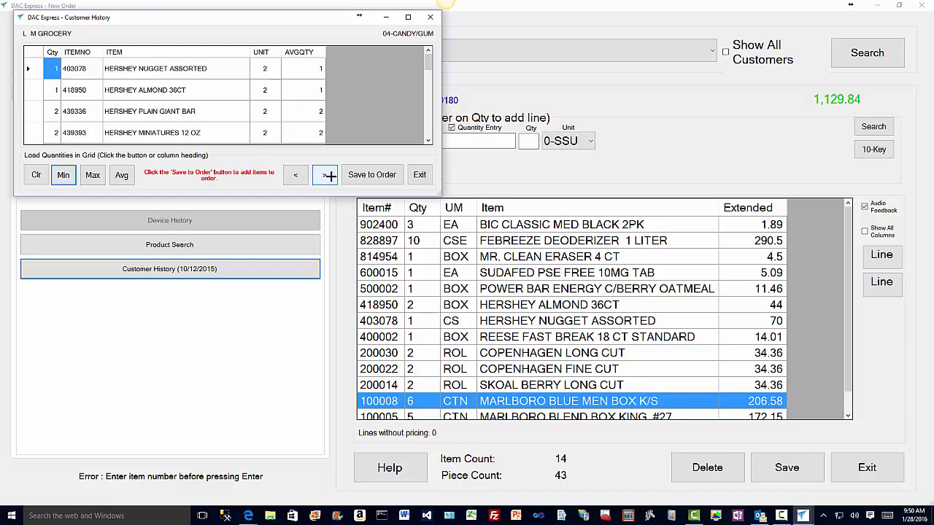
left_click(369, 175)
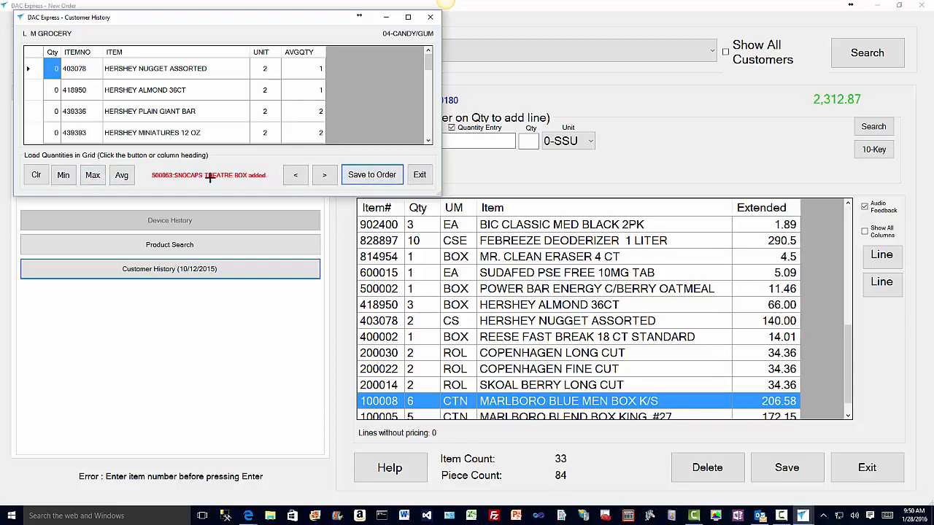
left_click(420, 175)
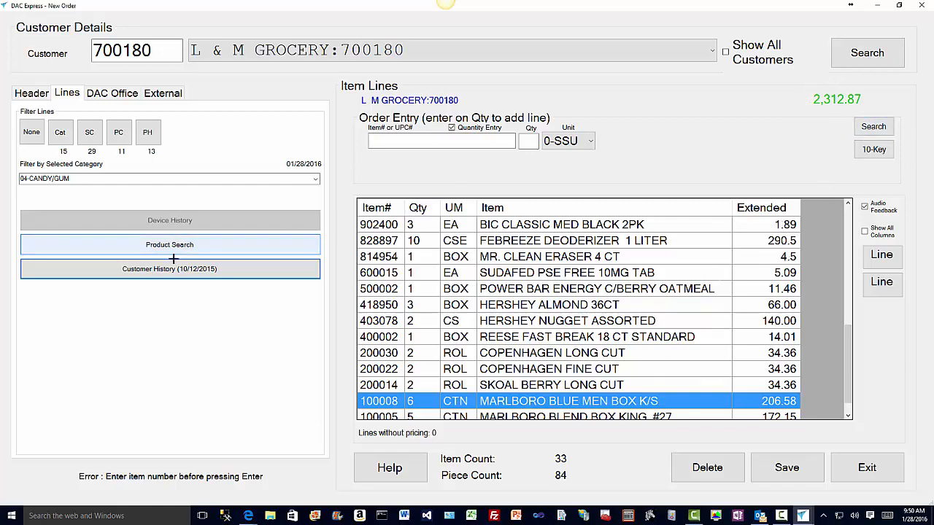
Step: Save the L & M GROCERY order and exit the order entry window
left_click(787, 467)
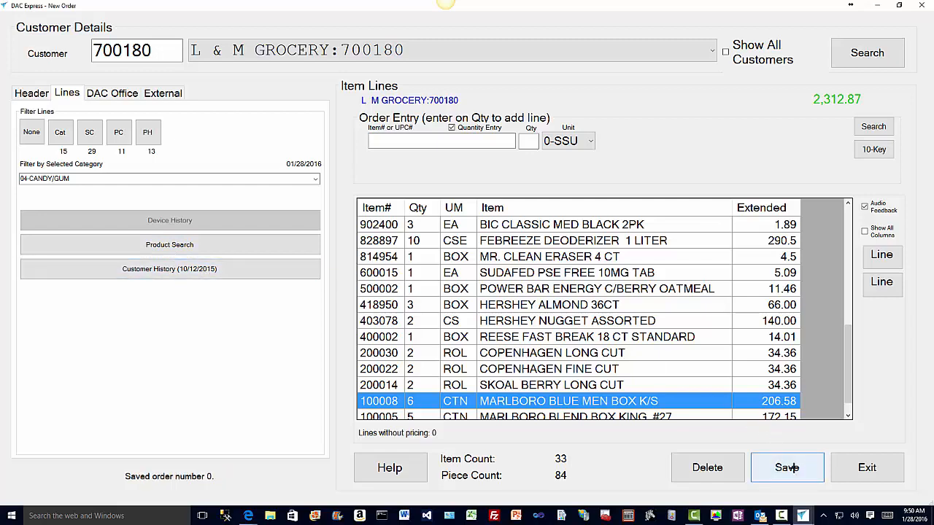
left_click(860, 468)
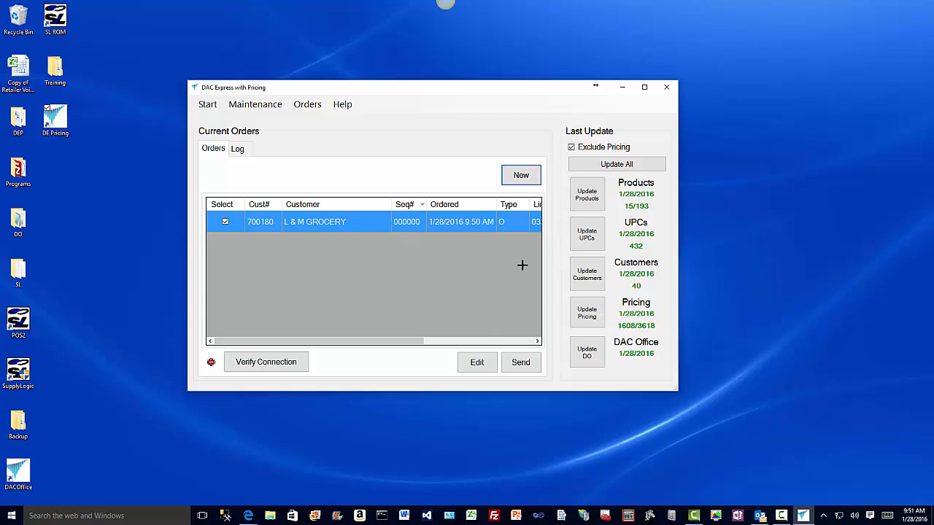
Step: Start a new order for the customer THREE RIVERS CHEVRON and show its line filter options
left_click(521, 175)
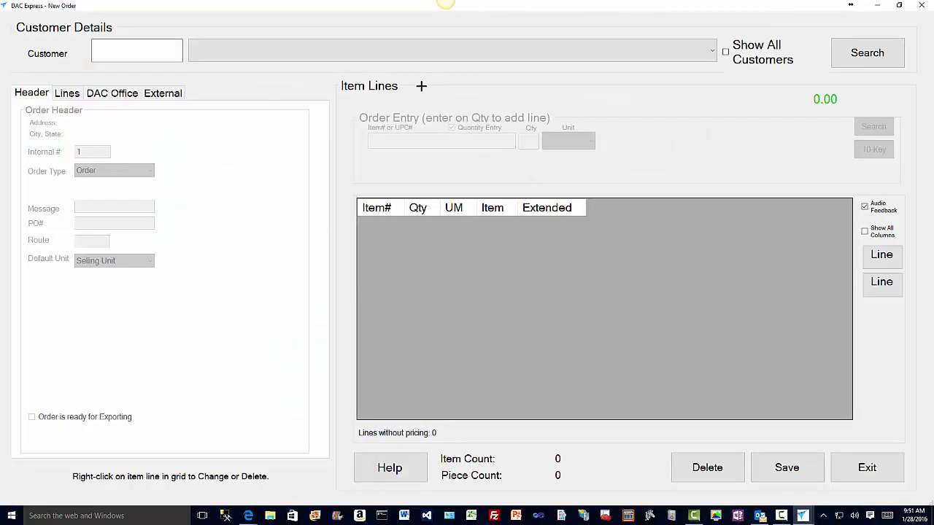
left_click(417, 52)
left_click(402, 161)
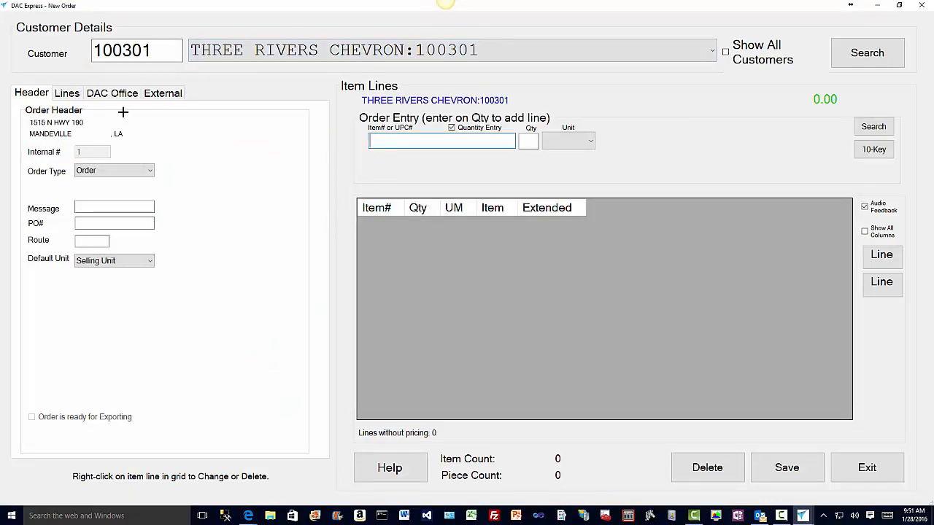
left_click(67, 93)
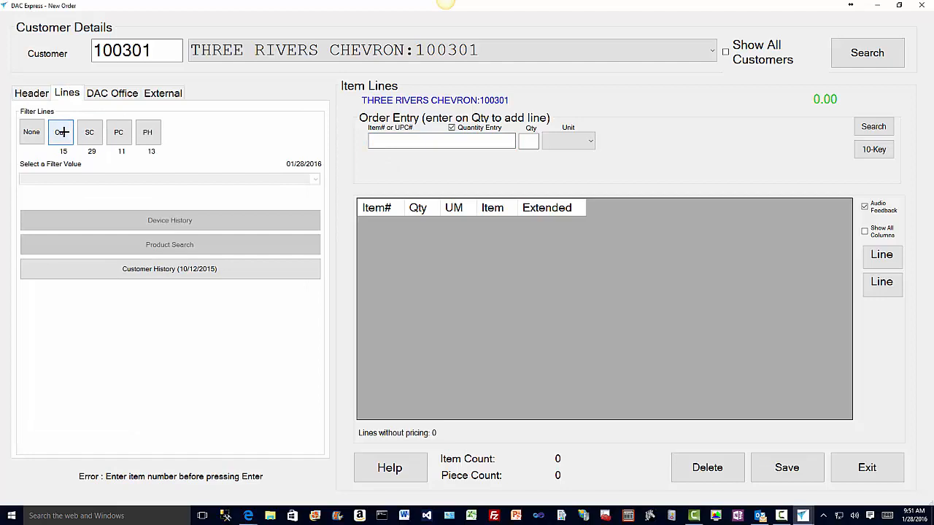
Step: Filter the lines by category and add 2 each of items 100003, 100004 and 100005 from the 01-CIGARETTES customer history to the order
left_click(62, 132)
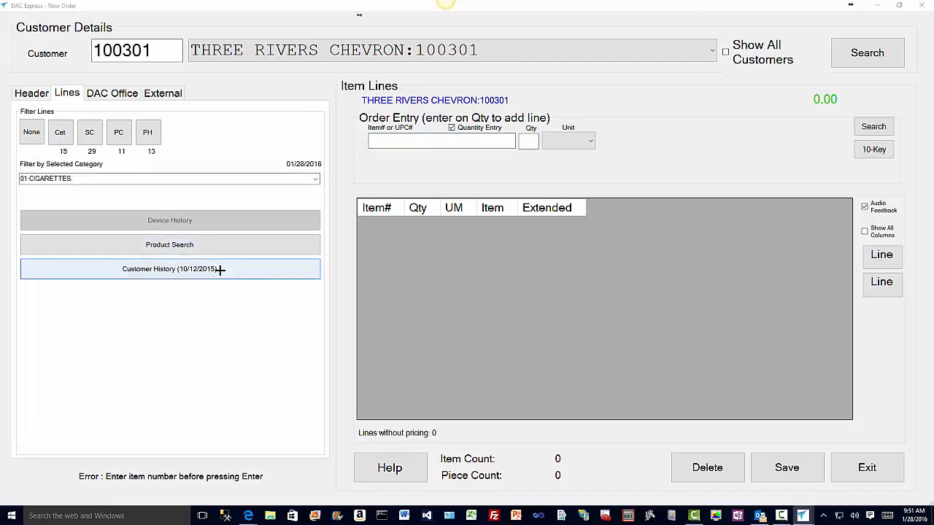
left_click(219, 269)
left_click(52, 70)
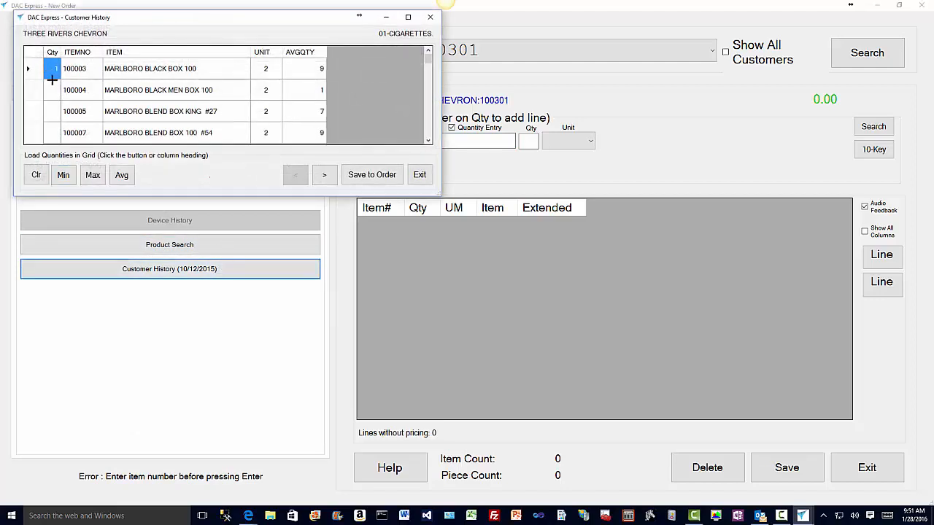
left_click(51, 93)
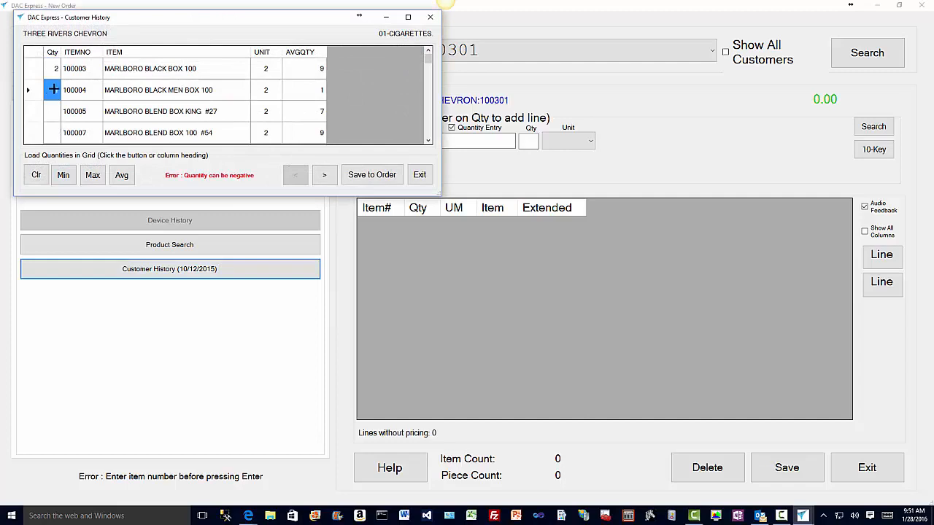
left_click(54, 111)
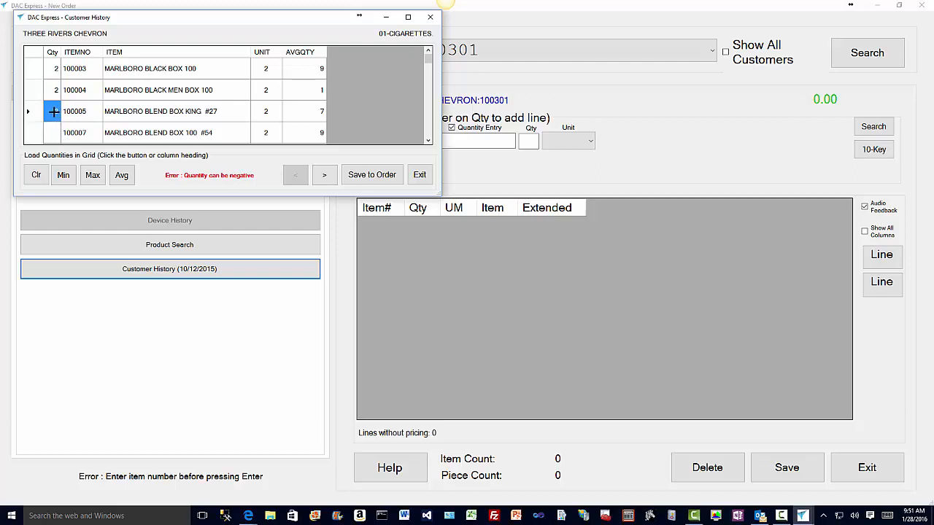
type("2")
left_click(371, 178)
Step: Add the average history quantity of CAPTAIN BLACK GOLD POUCH from the category after cigarettes to the order and close the customer history
left_click(326, 176)
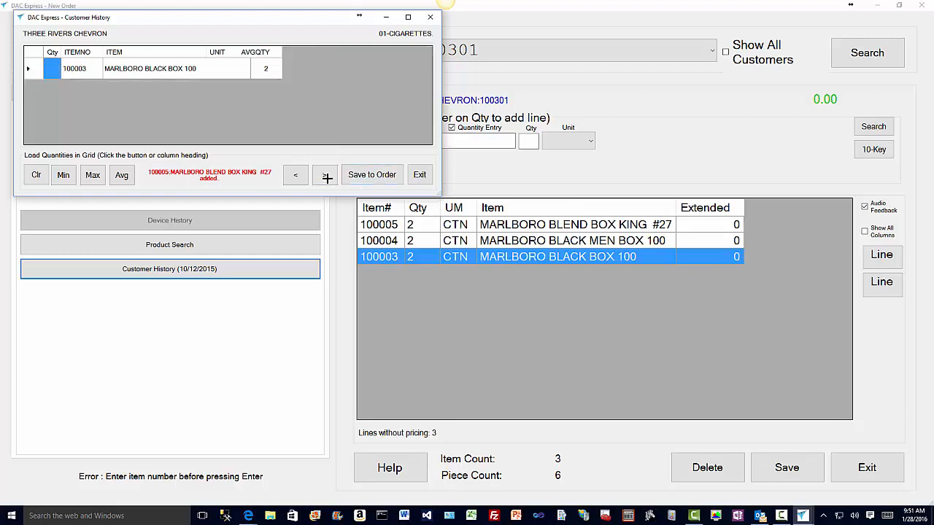
left_click(122, 175)
left_click(372, 174)
left_click(327, 175)
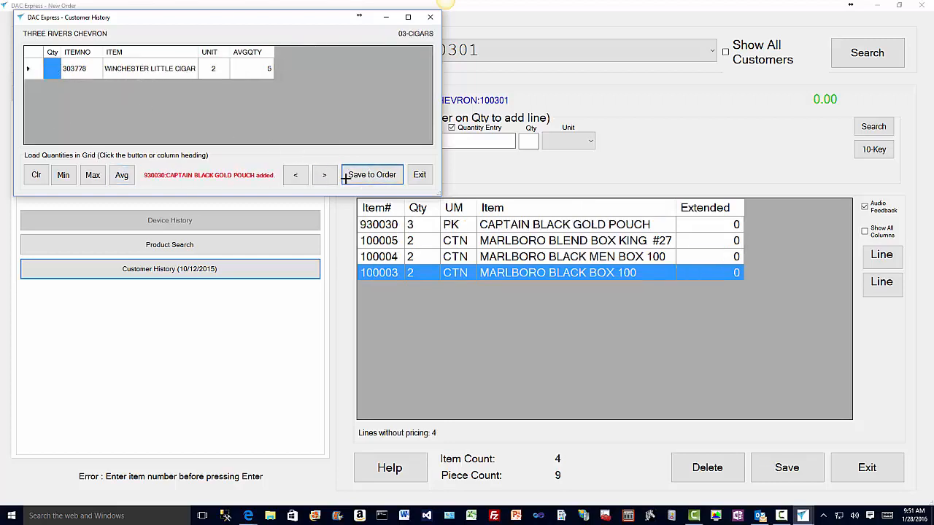
left_click(419, 174)
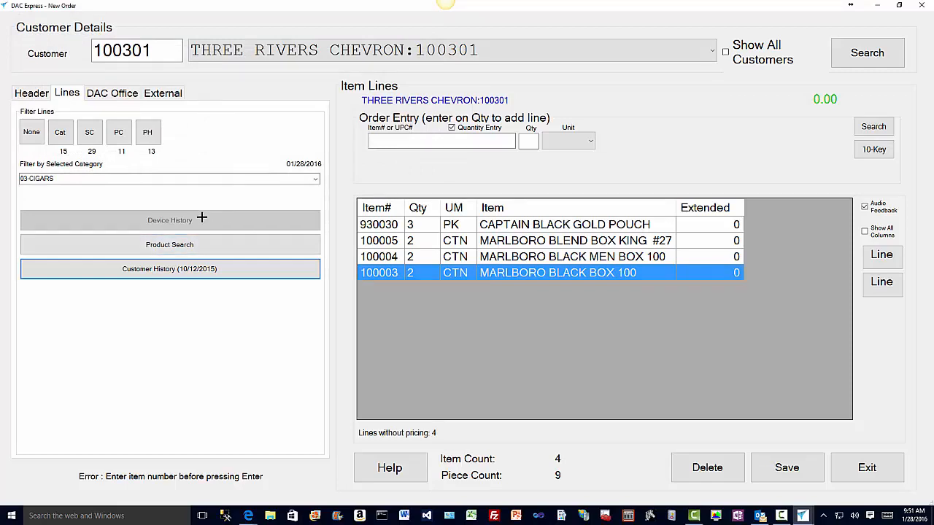
Step: View the barcode catalogue DOOG.pdf from the DAC Office documents, close it and return to the order
left_click(111, 93)
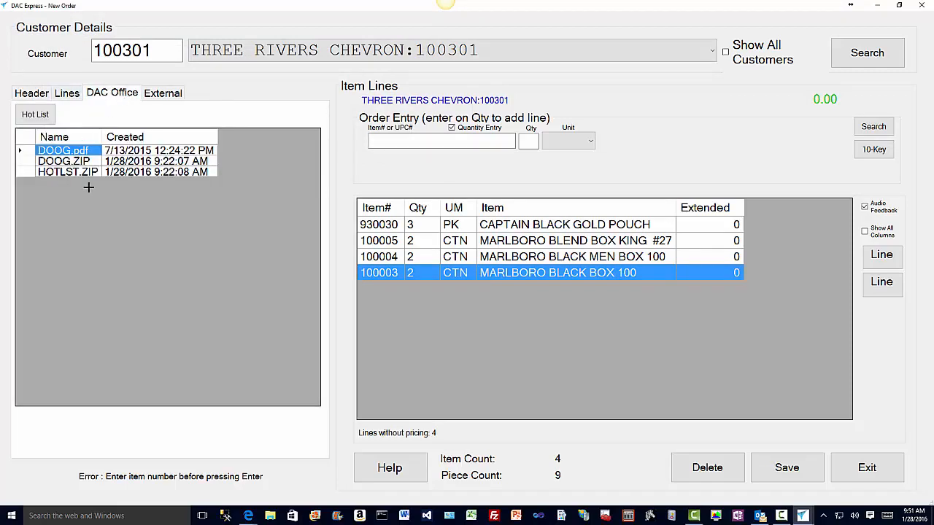
double_click(66, 150)
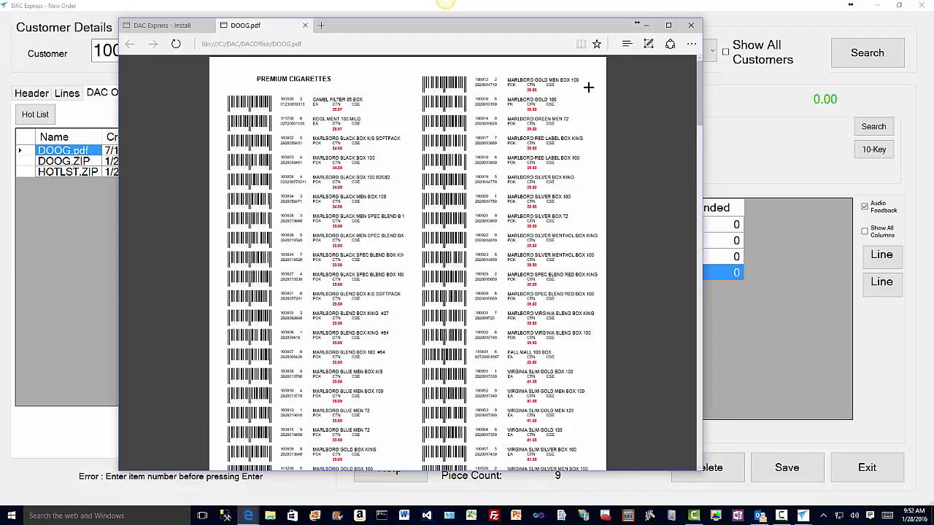
left_click(303, 25)
left_click(645, 24)
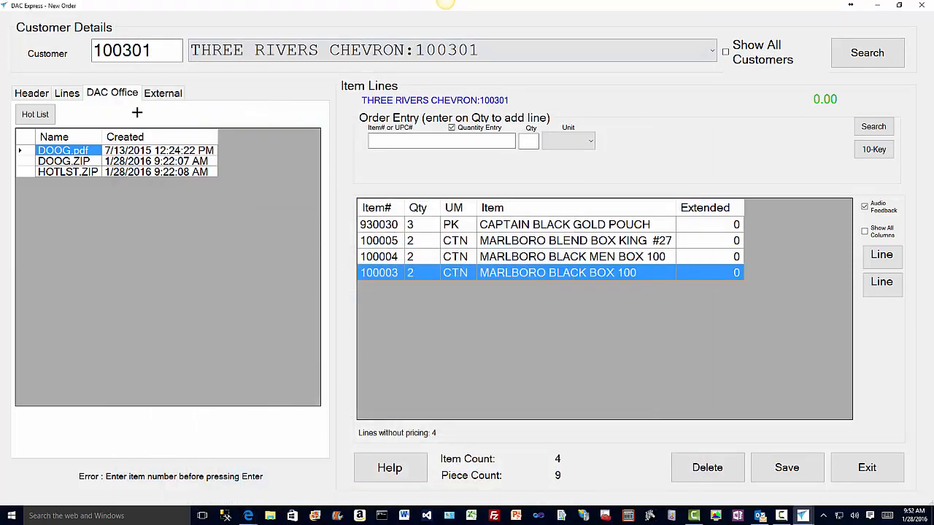
Step: Add the Clorox disinfectant wipes, Febreeze deoderizer and Mr. Clean eraser from hot list 10-2014 Spring Specials to the order
left_click(40, 115)
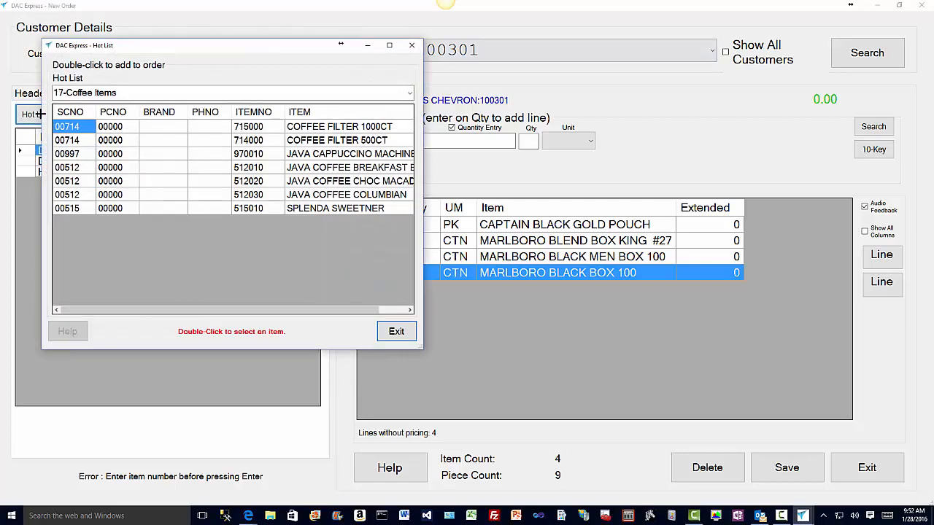
left_click(407, 93)
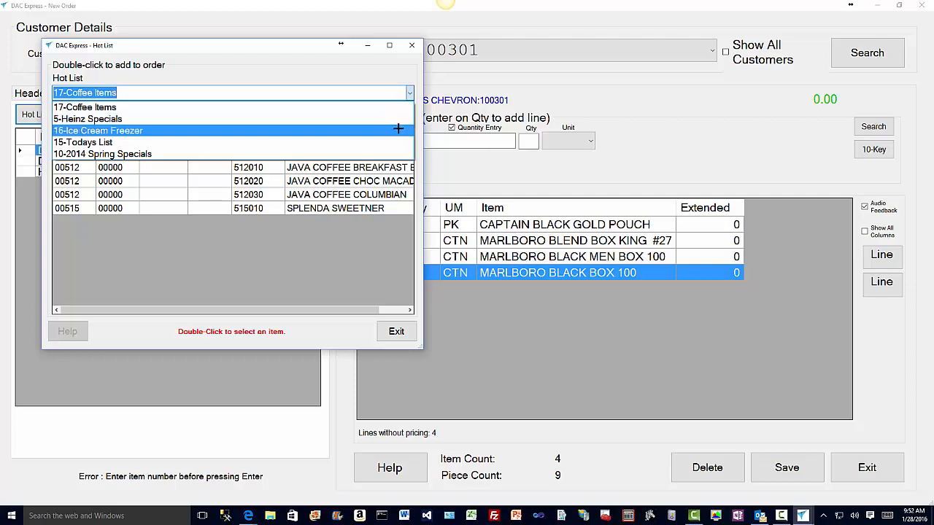
left_click(391, 155)
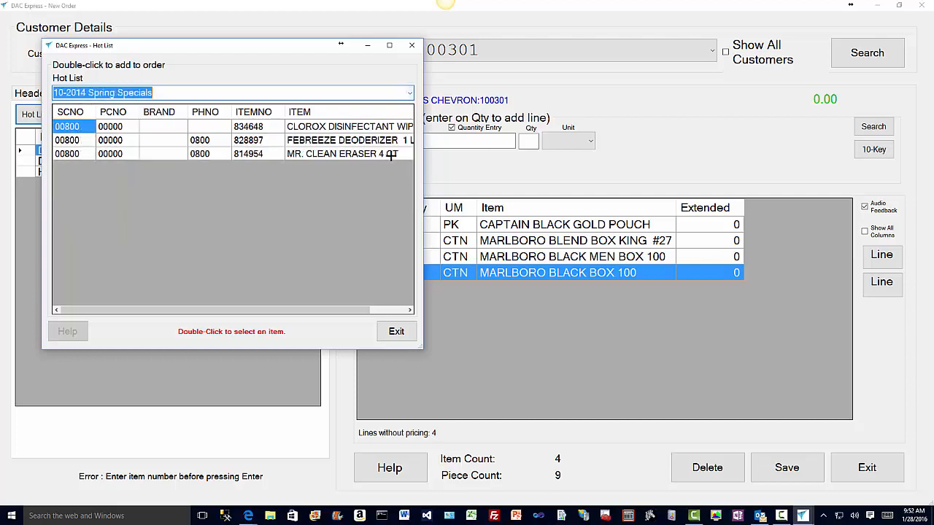
double_click(319, 128)
left_click(326, 140)
double_click(326, 140)
double_click(327, 154)
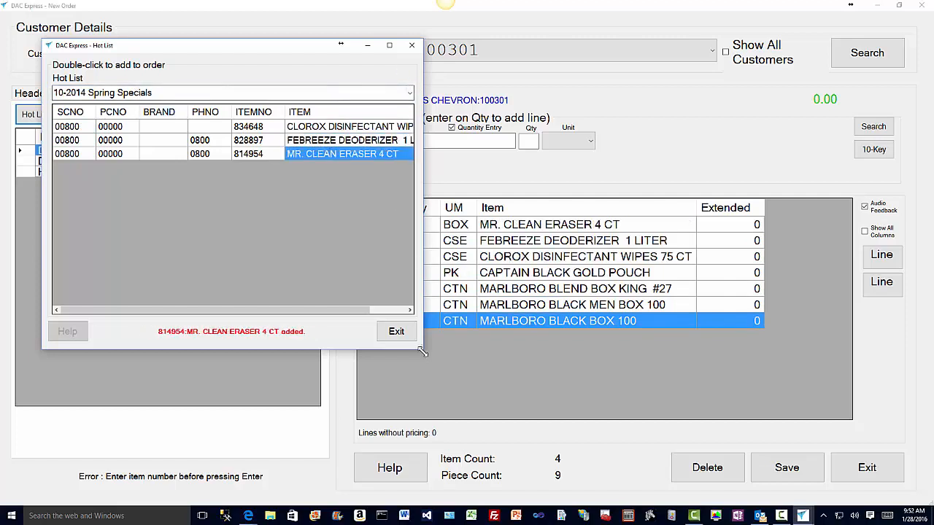
Step: Add the Heinz cocktail sauce, ketchup, Worcestershire sauce and 57 sauce from hot list 5-Heinz Specials to the order and close the hot list
left_click_drag(423, 348, 558, 340)
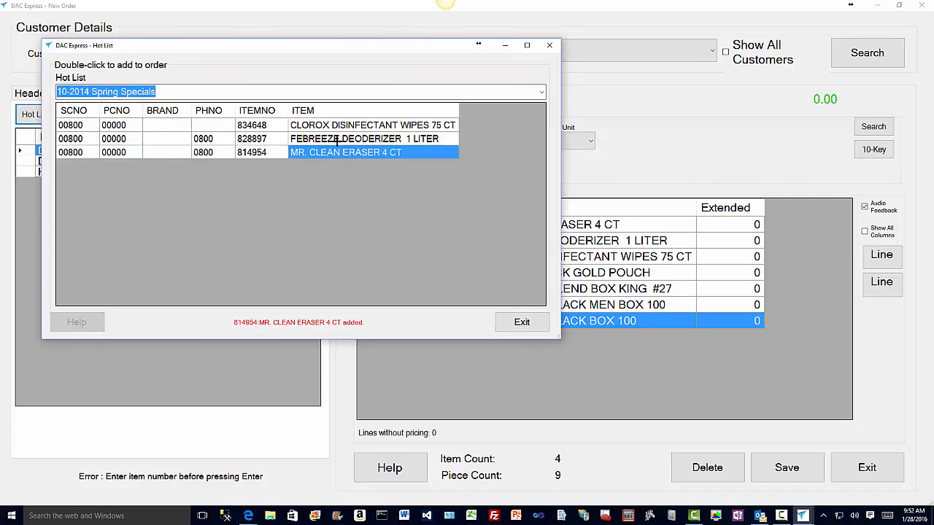
left_click(538, 94)
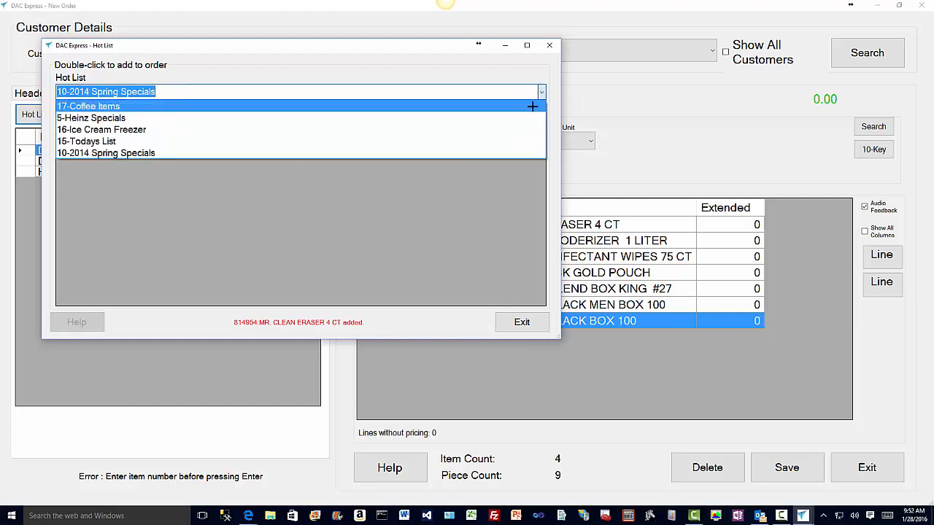
left_click(530, 119)
double_click(396, 126)
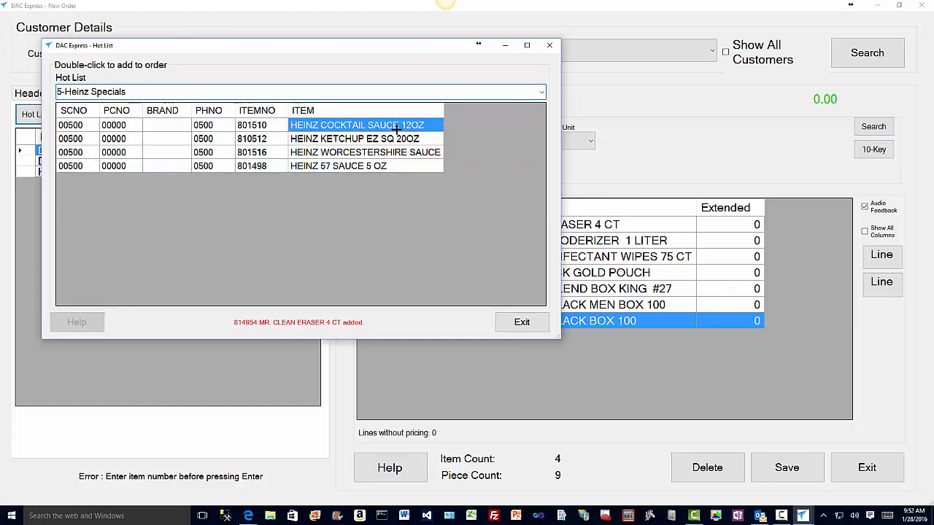
double_click(400, 139)
double_click(400, 151)
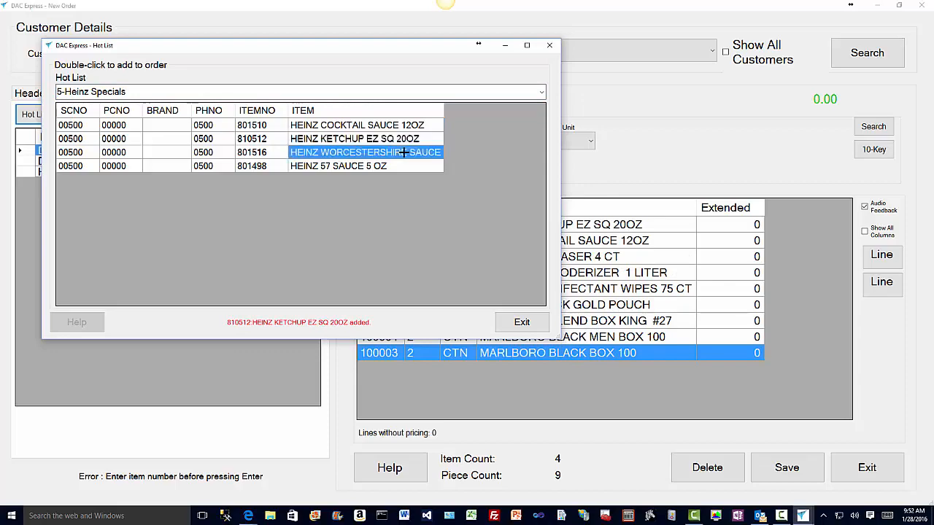
double_click(396, 166)
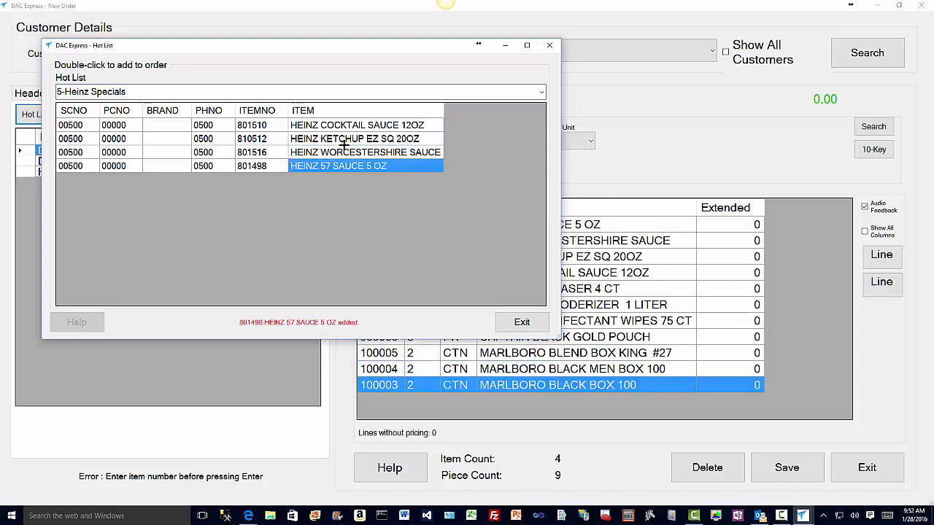
left_click(518, 321)
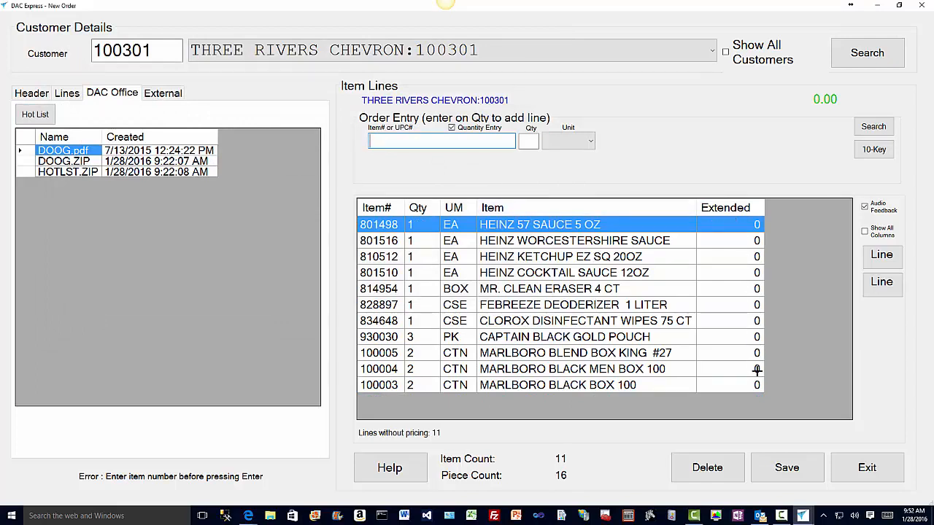
Step: Show the order header details and save the THREE RIVERS CHEVRON order
left_click(66, 94)
left_click(36, 94)
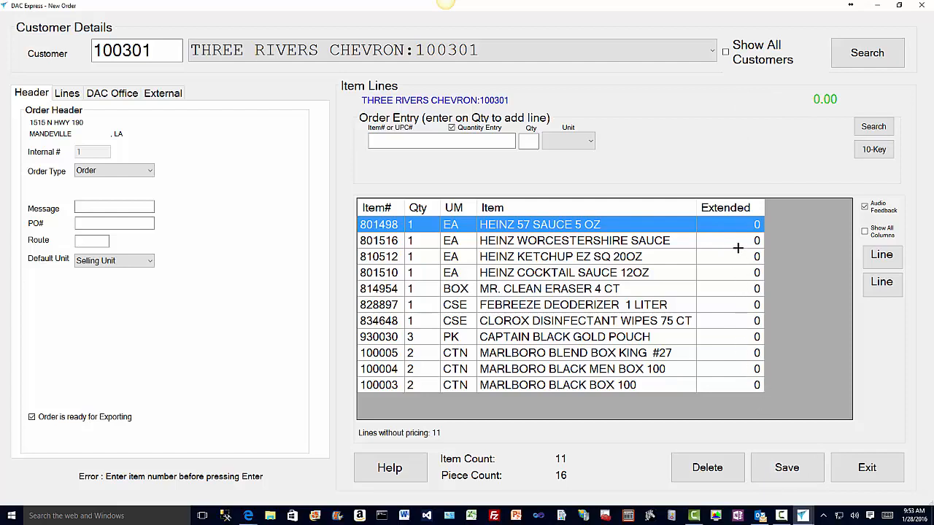
left_click(787, 468)
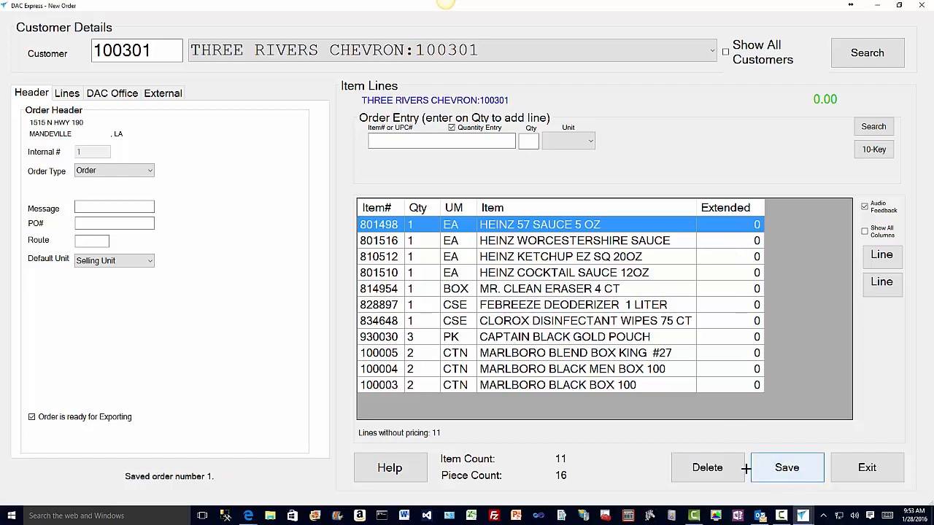
Step: Exit the order entry window and send the THREE RIVERS CHEVRON and L & M GROCERY orders
left_click(866, 464)
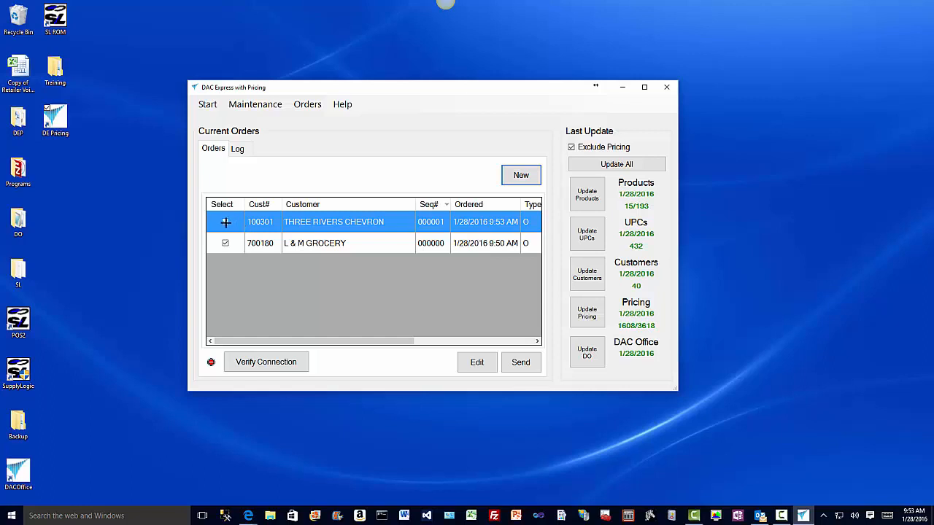
left_click(528, 363)
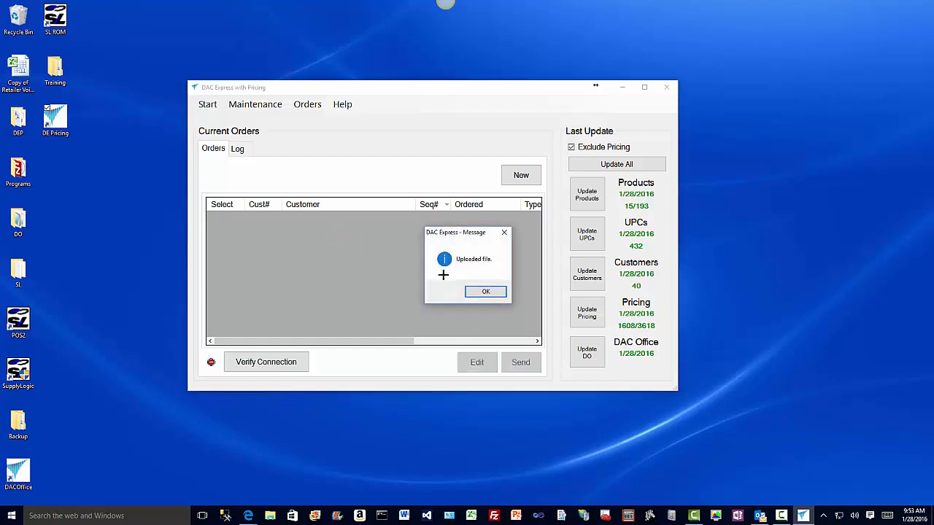
left_click(481, 290)
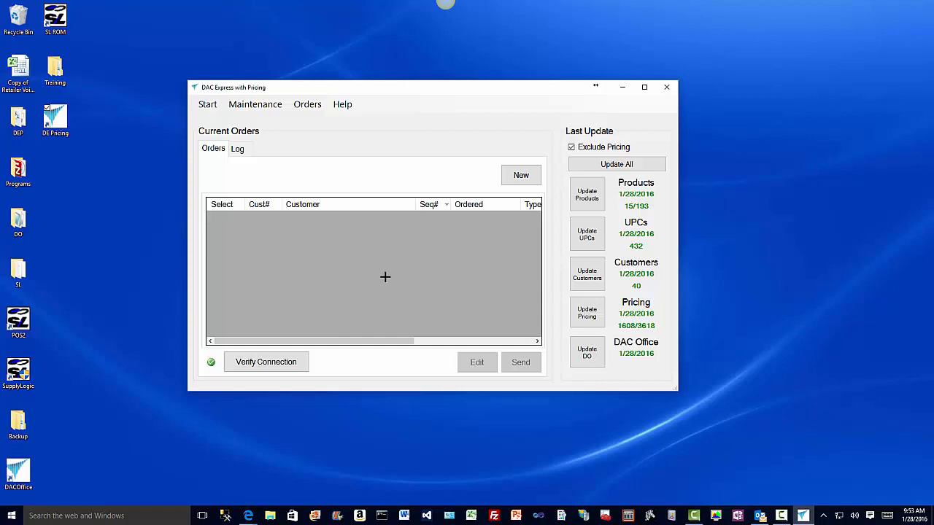
Step: View the history of sent orders and close it
left_click(319, 104)
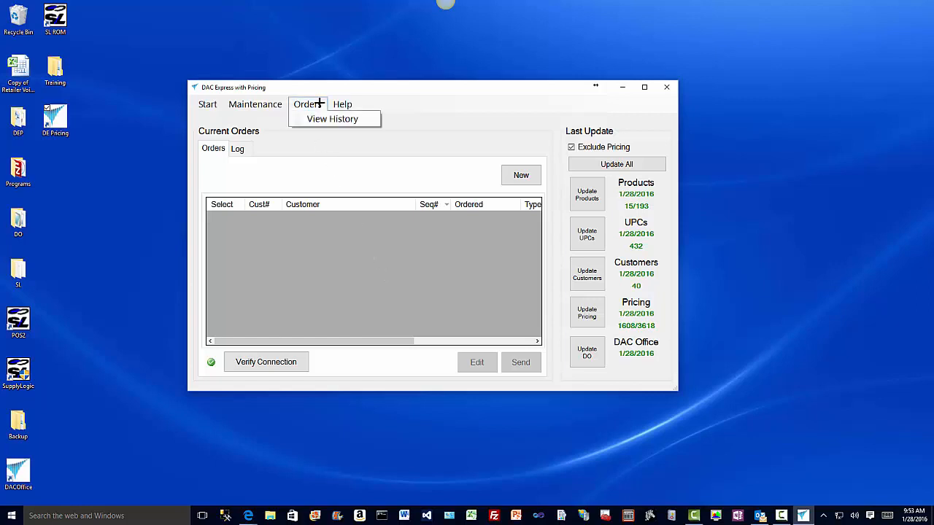
left_click(318, 119)
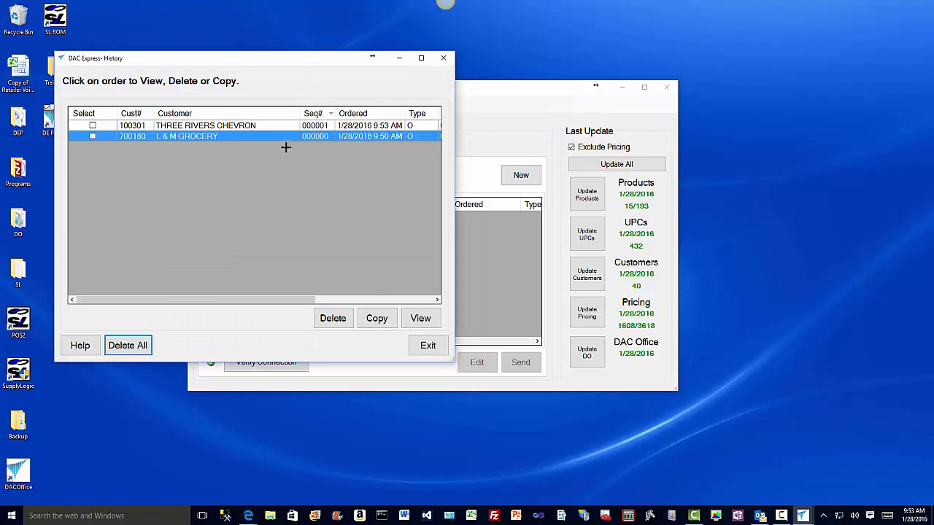
left_click(443, 58)
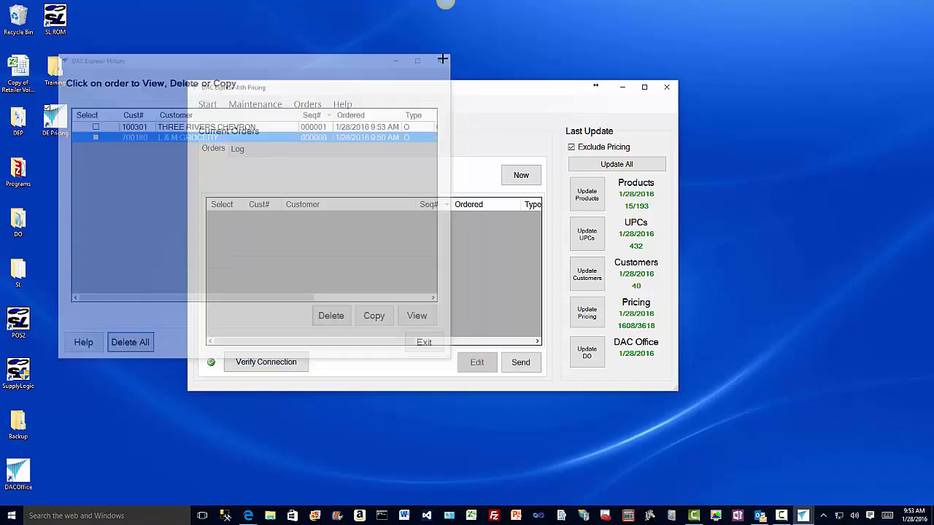